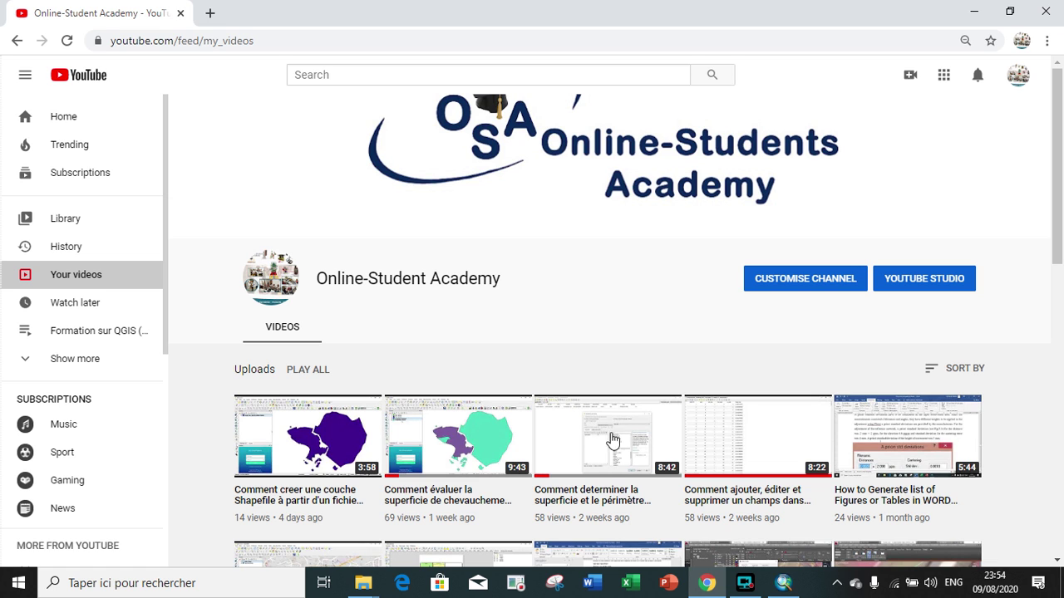
Step: Open the Divisions of CAM layer's attribute table from the Table Of Contents
left_click(785, 583)
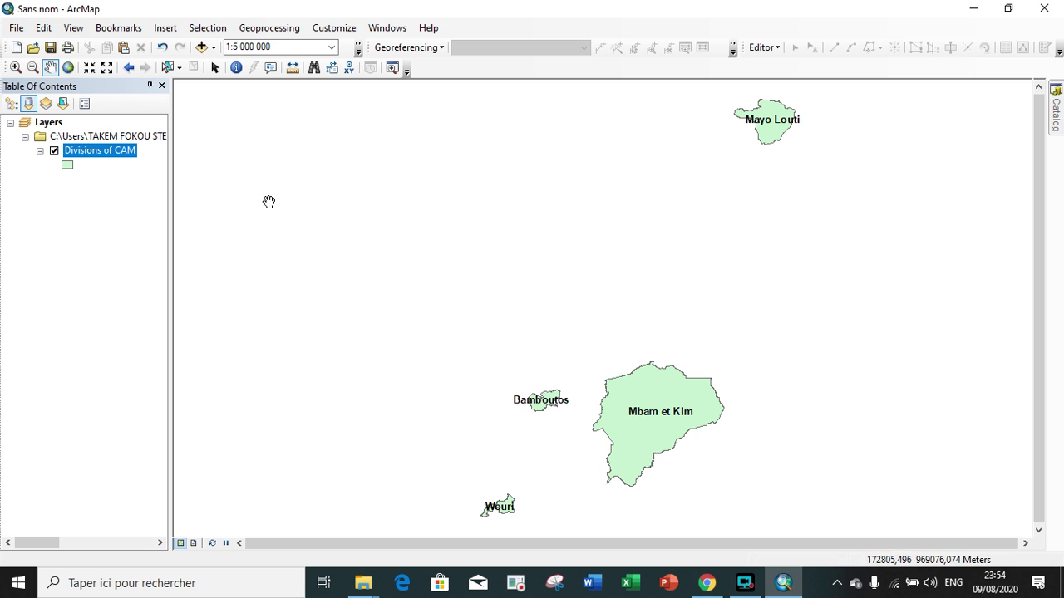
right_click(108, 157)
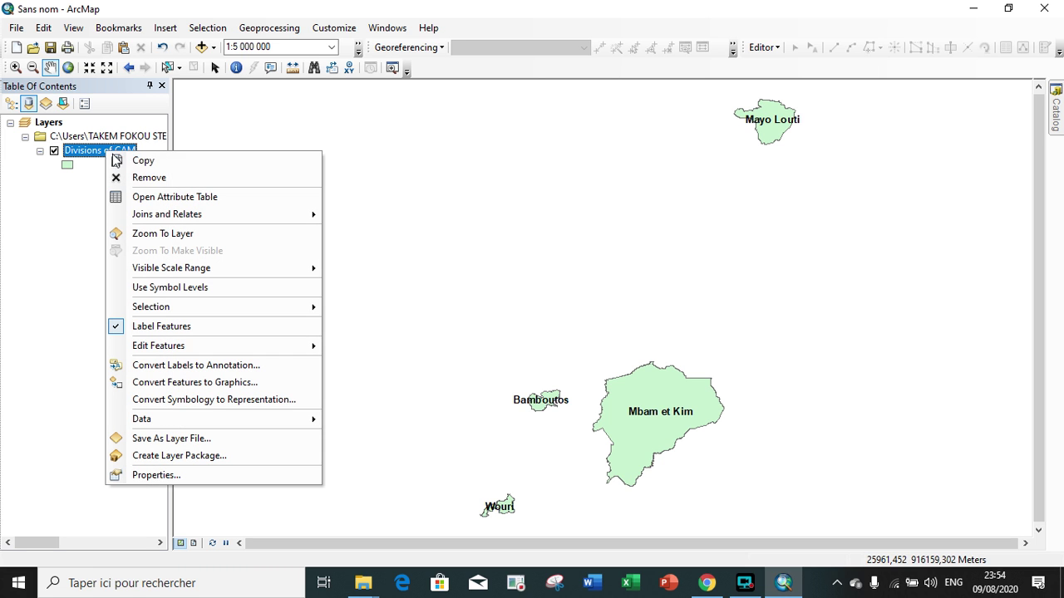
left_click(163, 204)
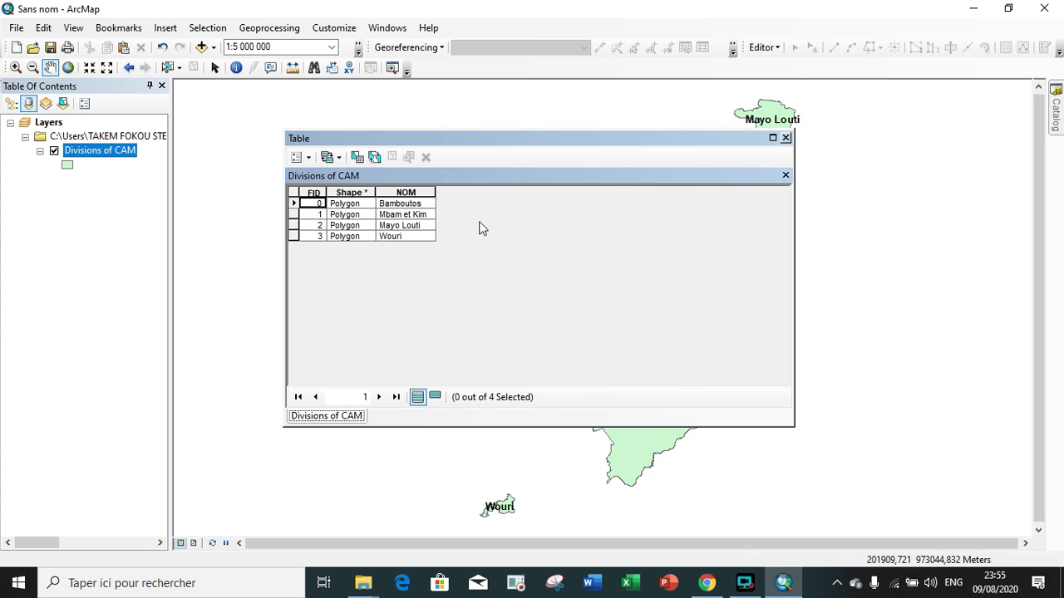
Step: Define a new Text field named Region with length 28 in Add Field
left_click(311, 159)
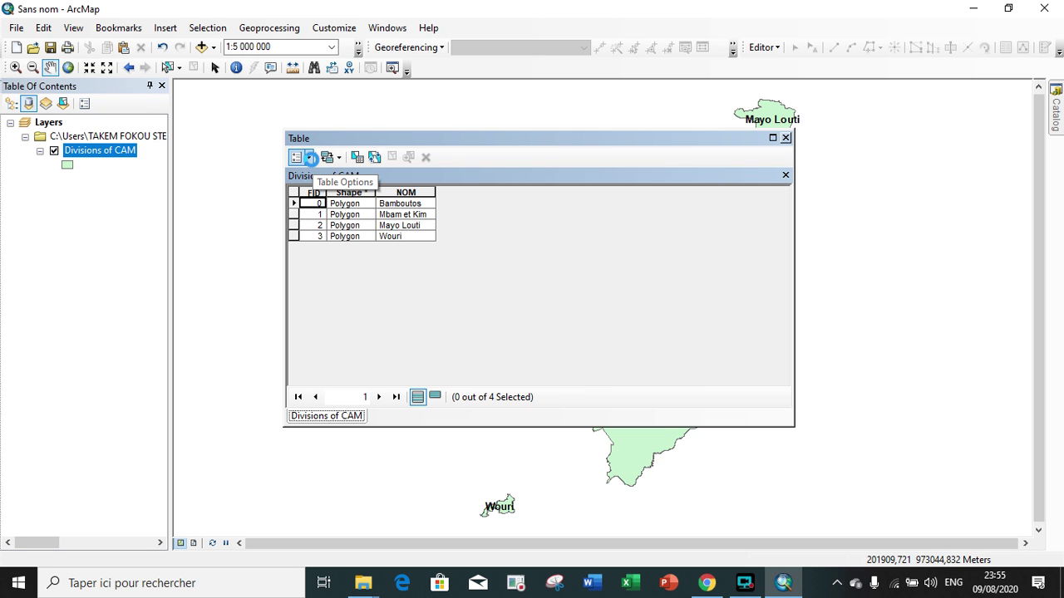
left_click(311, 158)
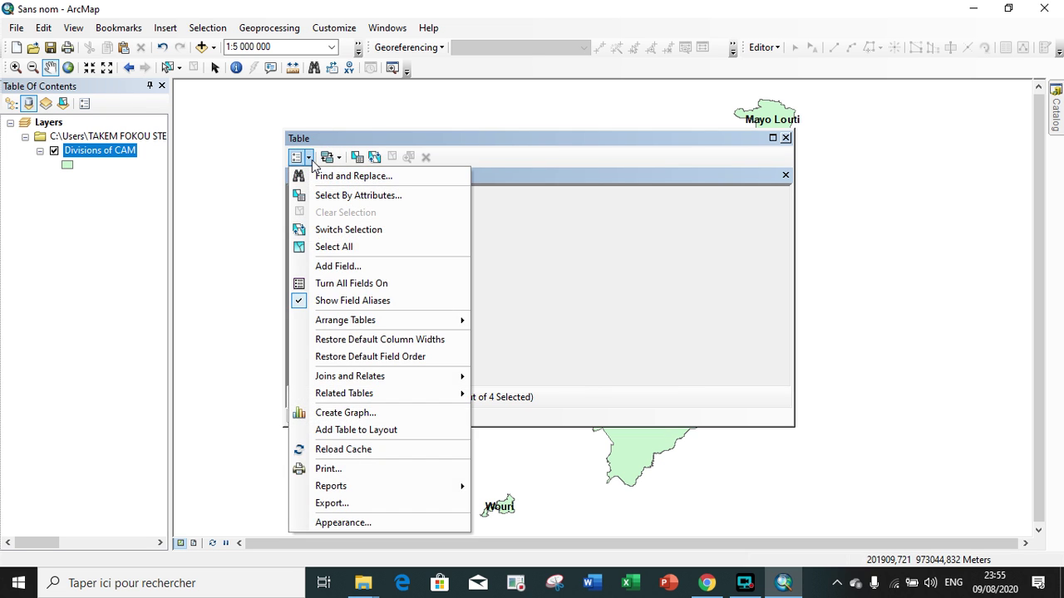
left_click(341, 267)
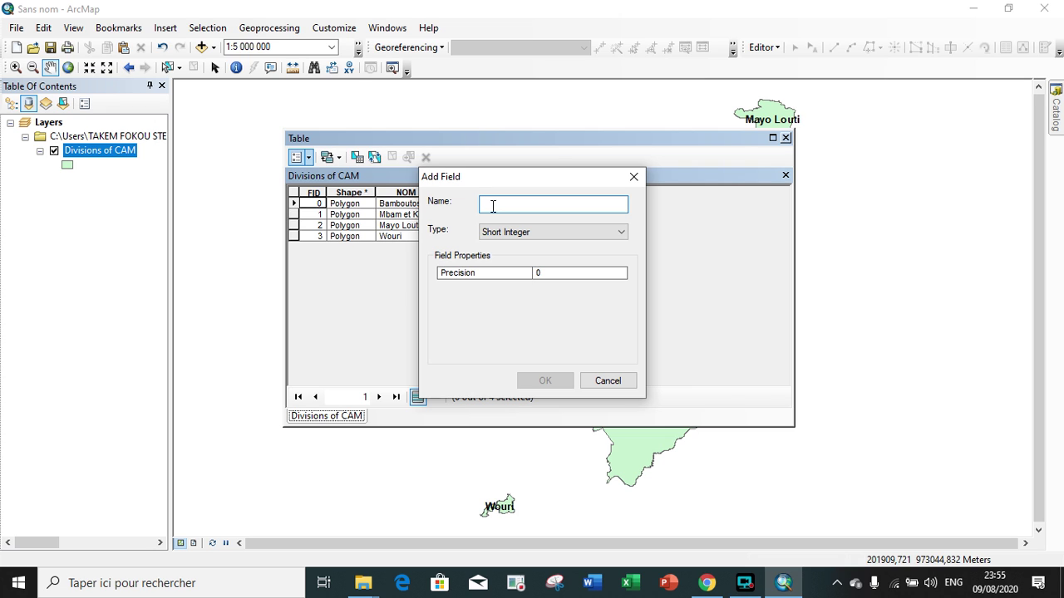
type("Re")
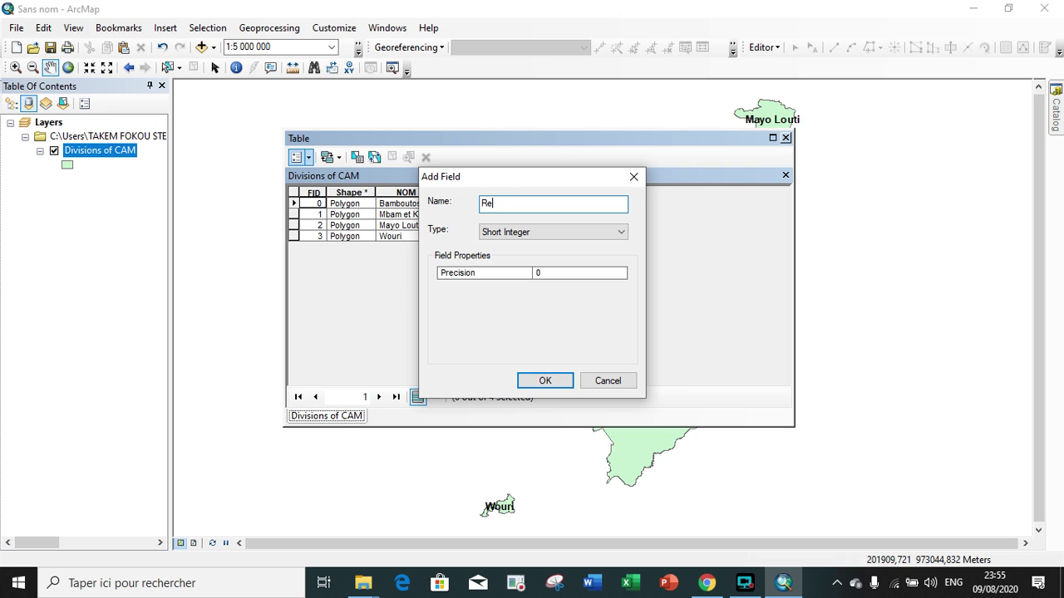
type("gion")
left_click(533, 235)
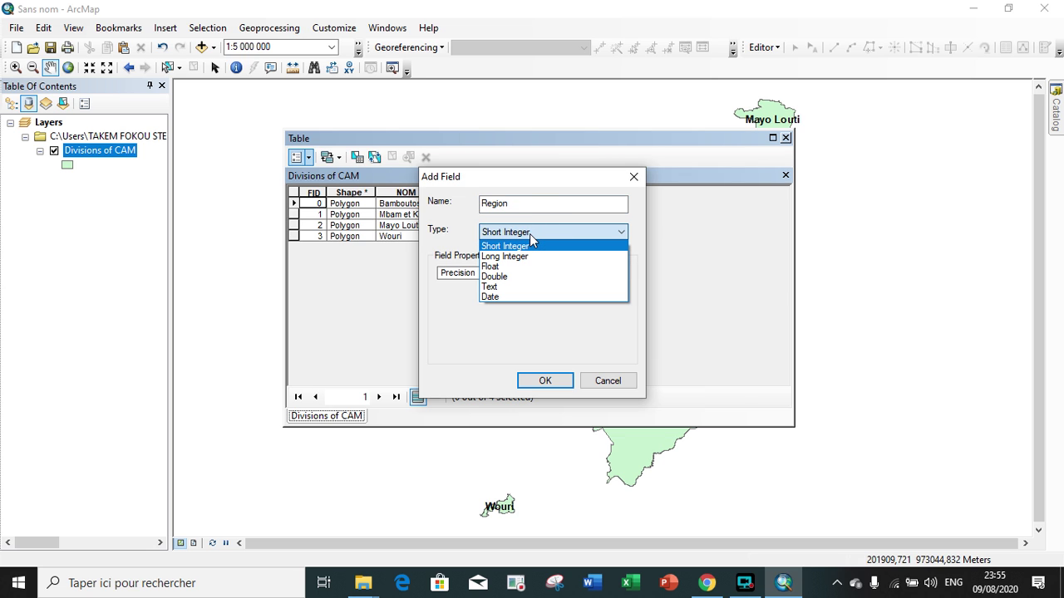
left_click(520, 286)
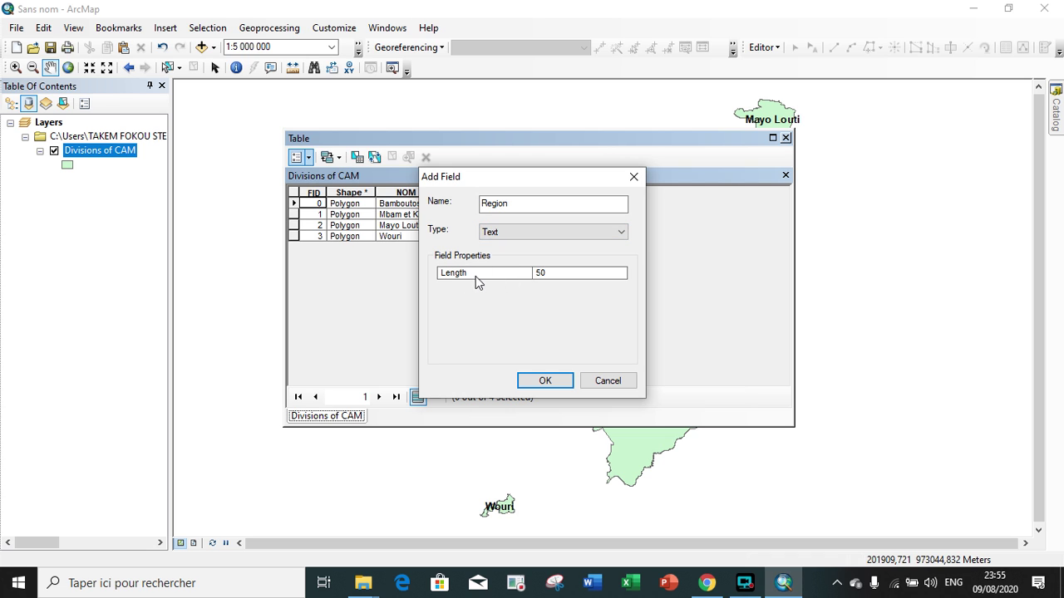
left_click(548, 277)
left_click(545, 273)
left_click(548, 275)
key("BackSpace")
key("BackSpace")
type("28")
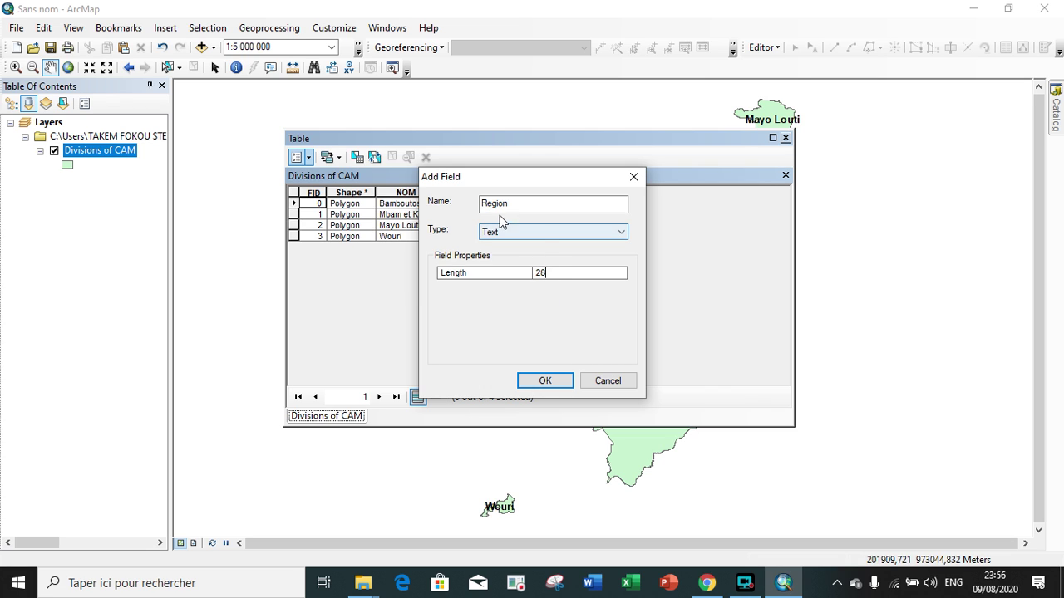
Step: Confirm the Region field and narrow the Region column
left_click(552, 379)
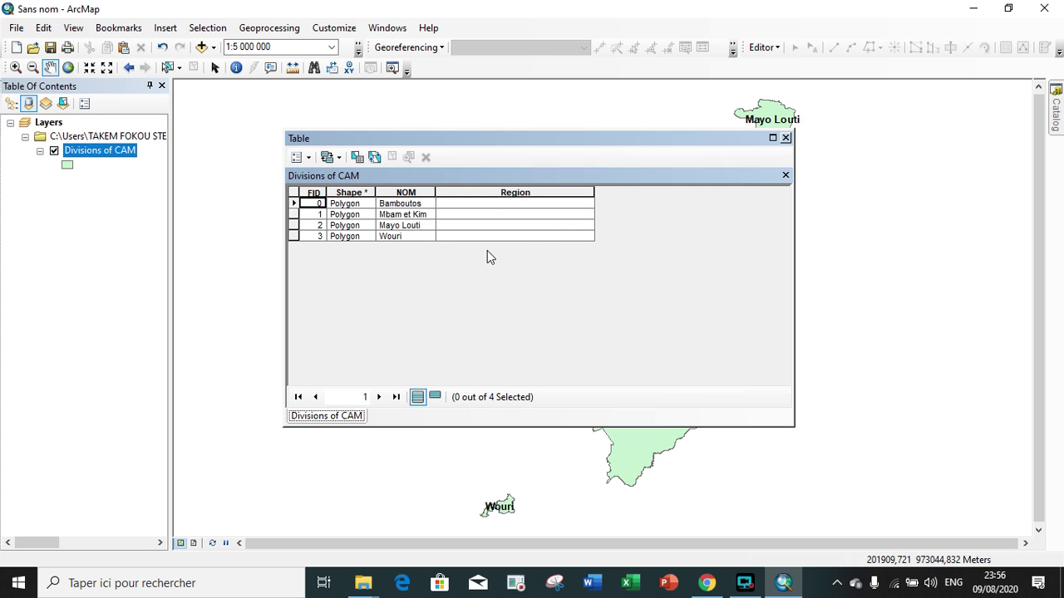
left_click(588, 193)
left_click(524, 207)
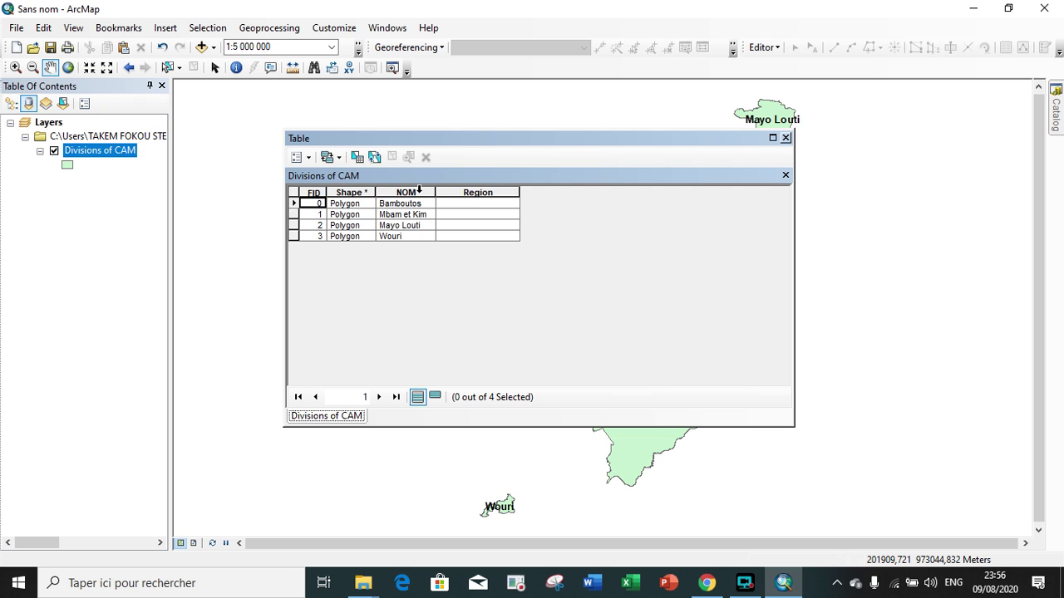
left_click(301, 157)
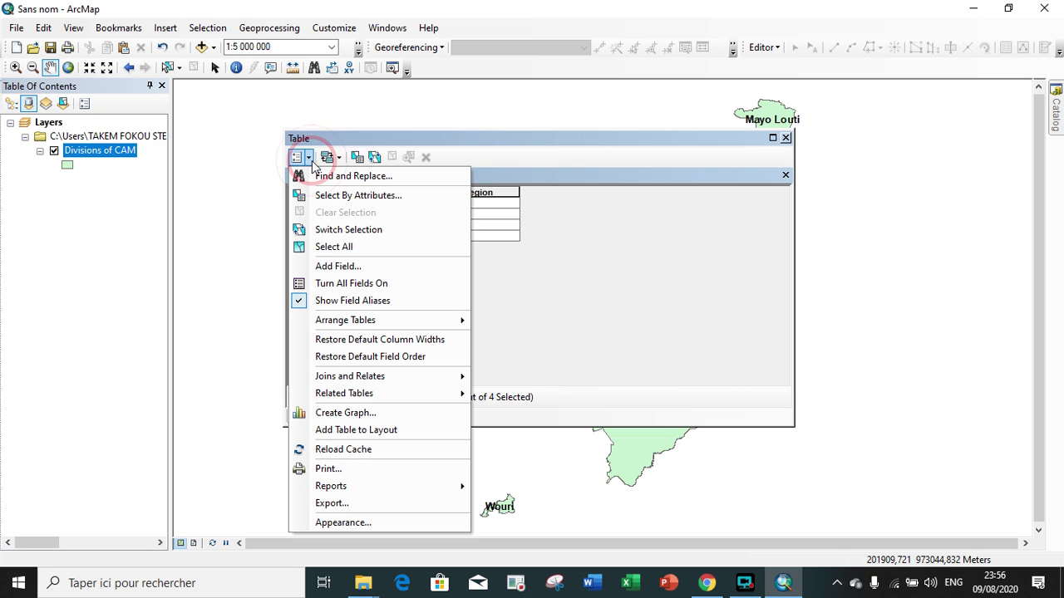
Step: Add a Long Integer field named Population with precision 0
left_click(336, 266)
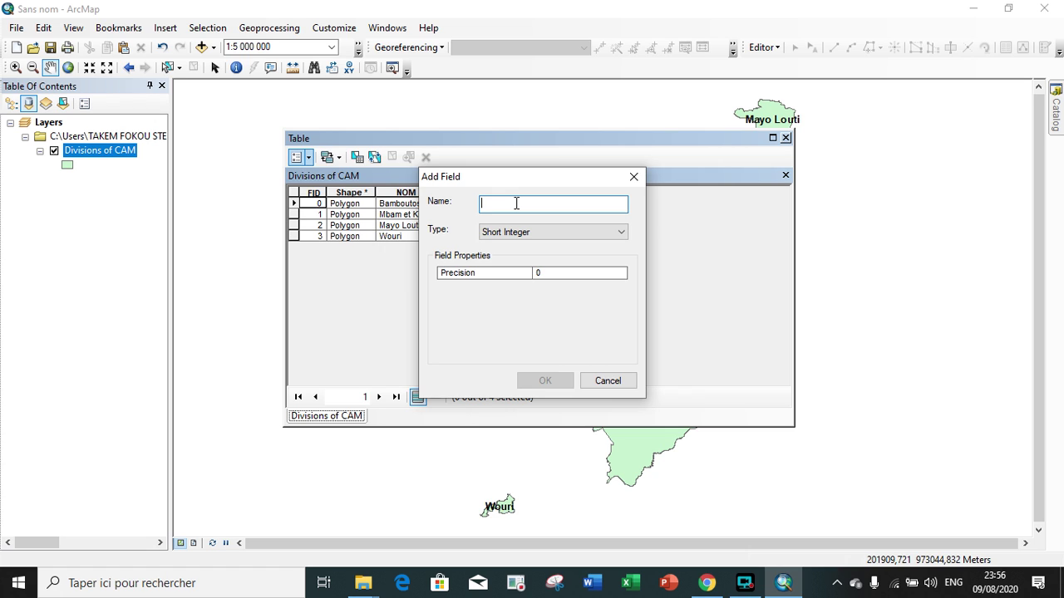
type("Po")
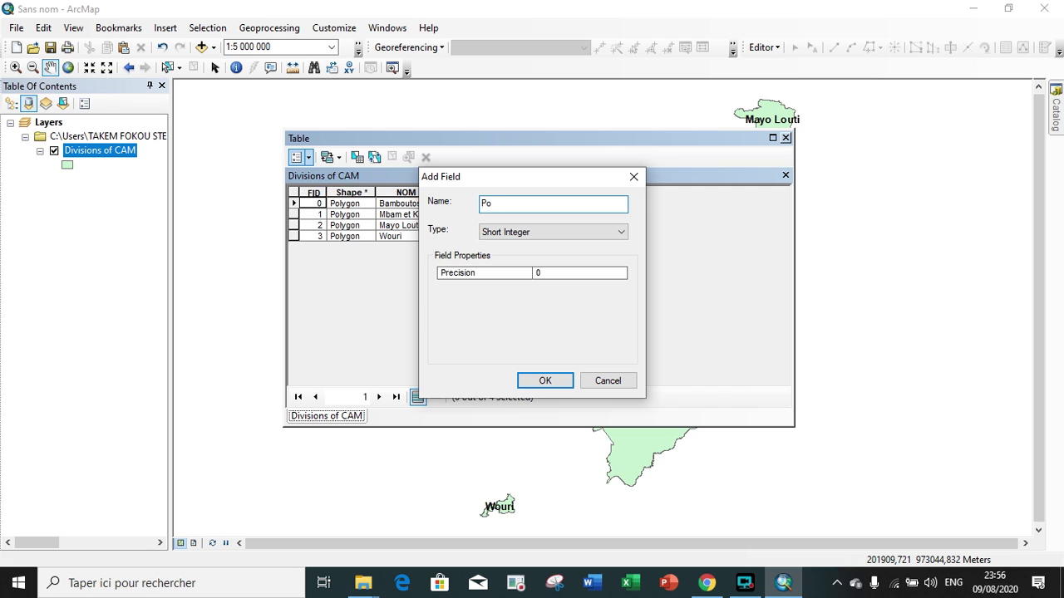
type("pulation")
left_click(532, 233)
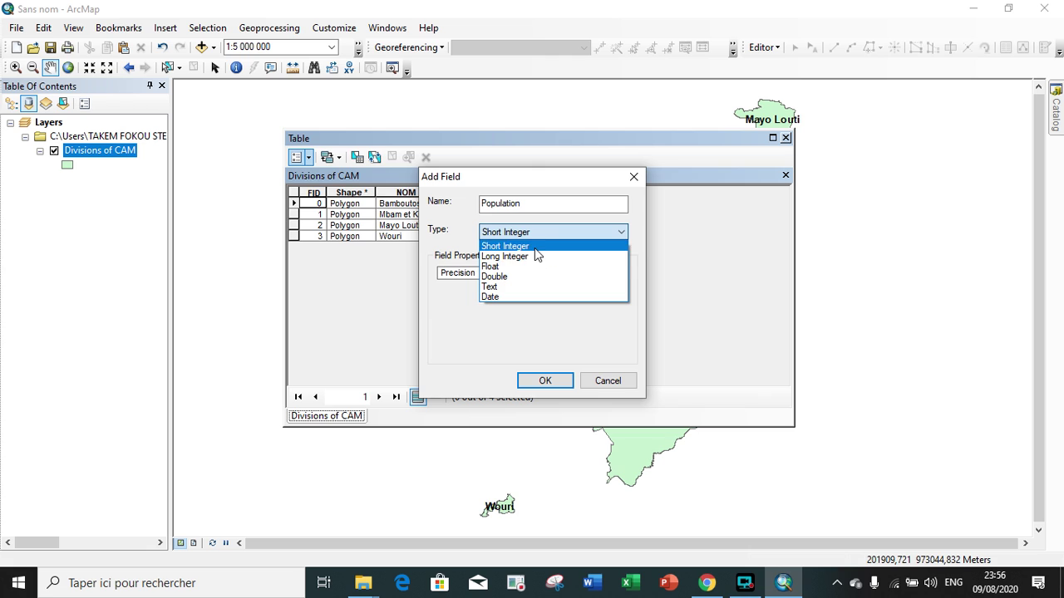
left_click(527, 257)
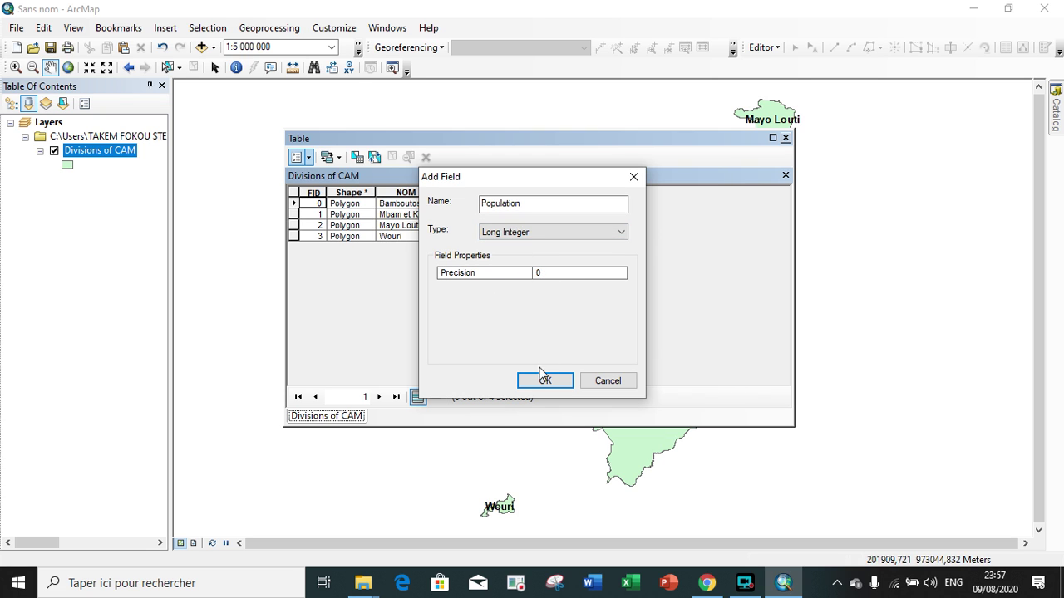
left_click(544, 274)
key("BackSpace")
left_click(551, 274)
type("0")
left_click(555, 382)
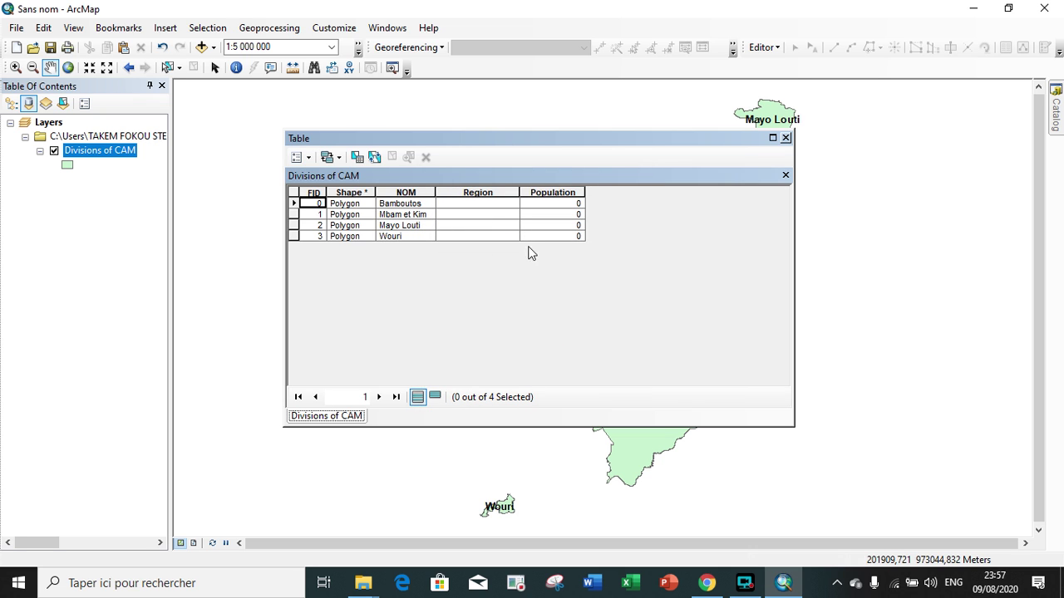
Step: Narrow the Region and Population columns to fit their contents
left_click_drag(519, 193, 491, 193)
left_click_drag(556, 192, 539, 192)
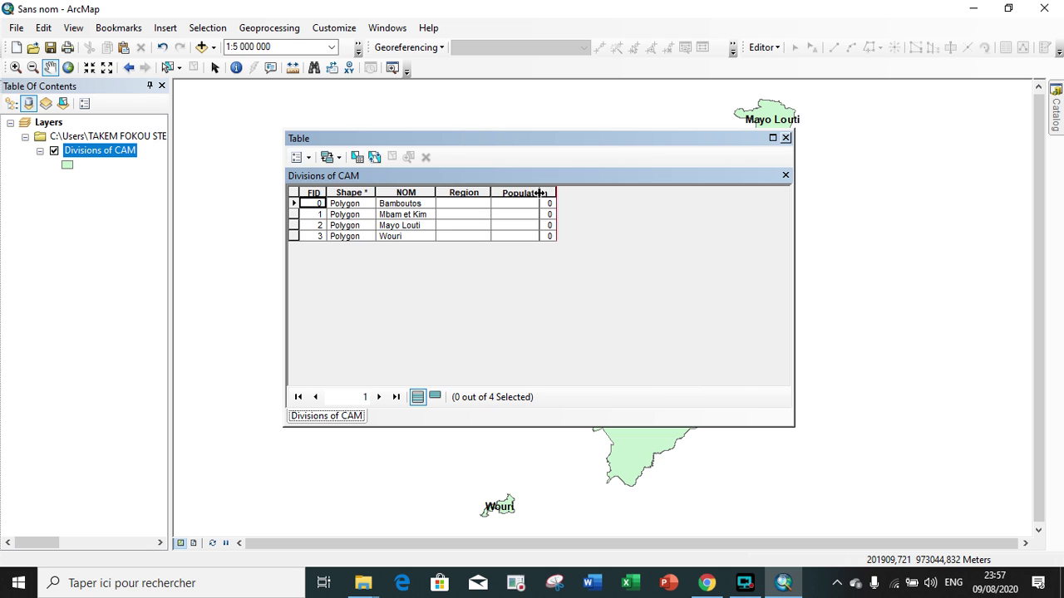
left_click(309, 157)
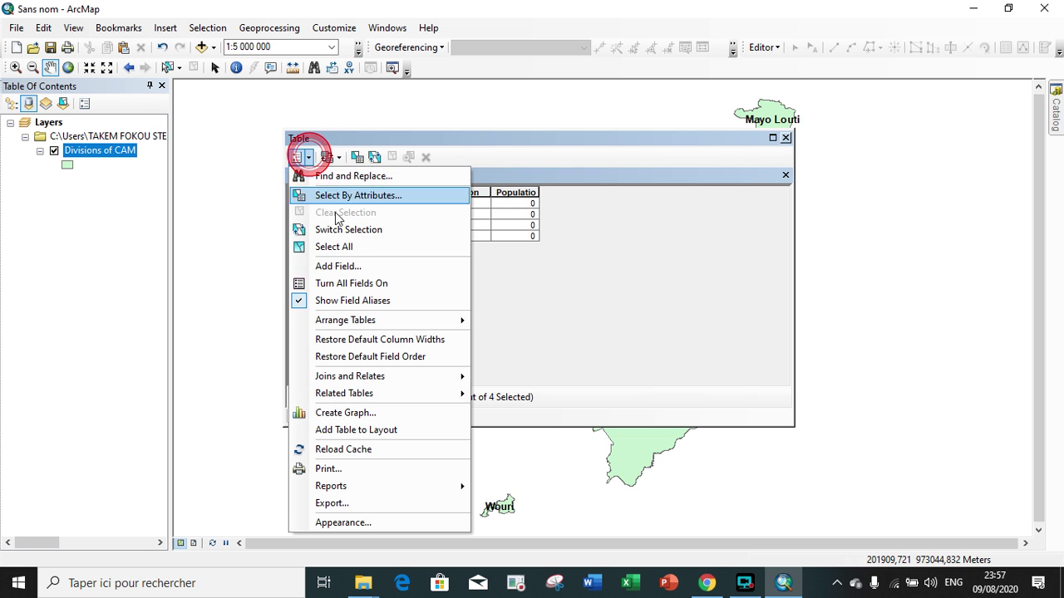
Step: Add a Double field named 'Perimeter k,m', shortening it to 'Peri km' after the name warning
left_click(348, 268)
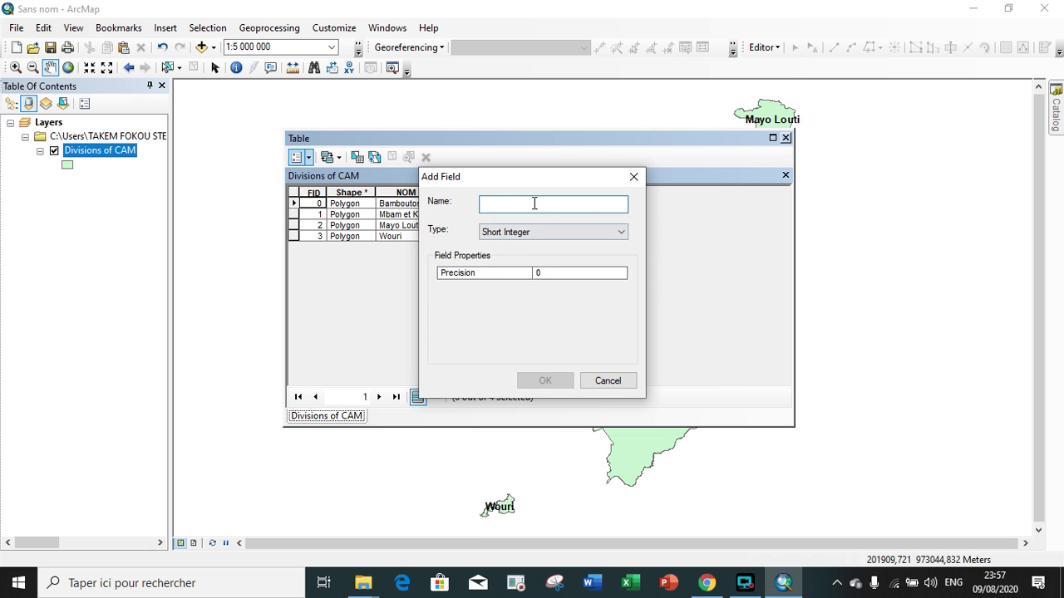
left_click(534, 204)
type("Peri")
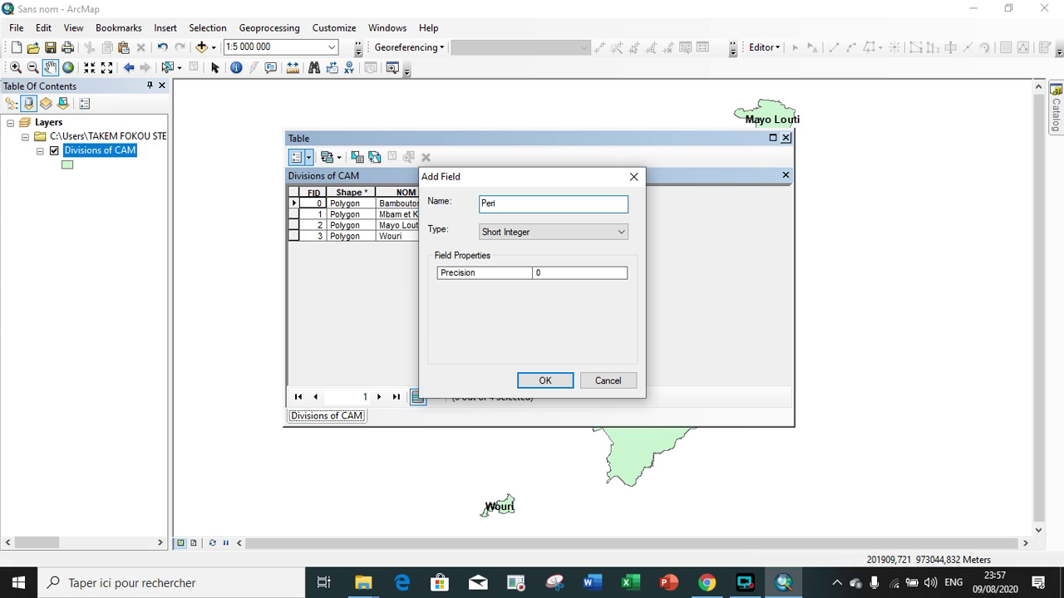
type("m")
type("eter")
type(" k,")
type("m")
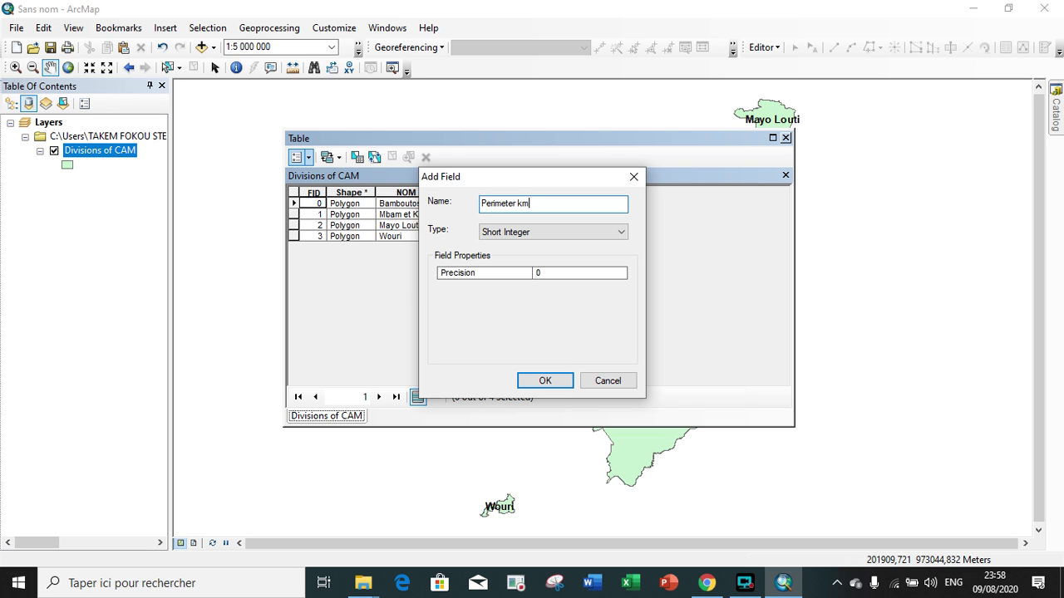
left_click(542, 232)
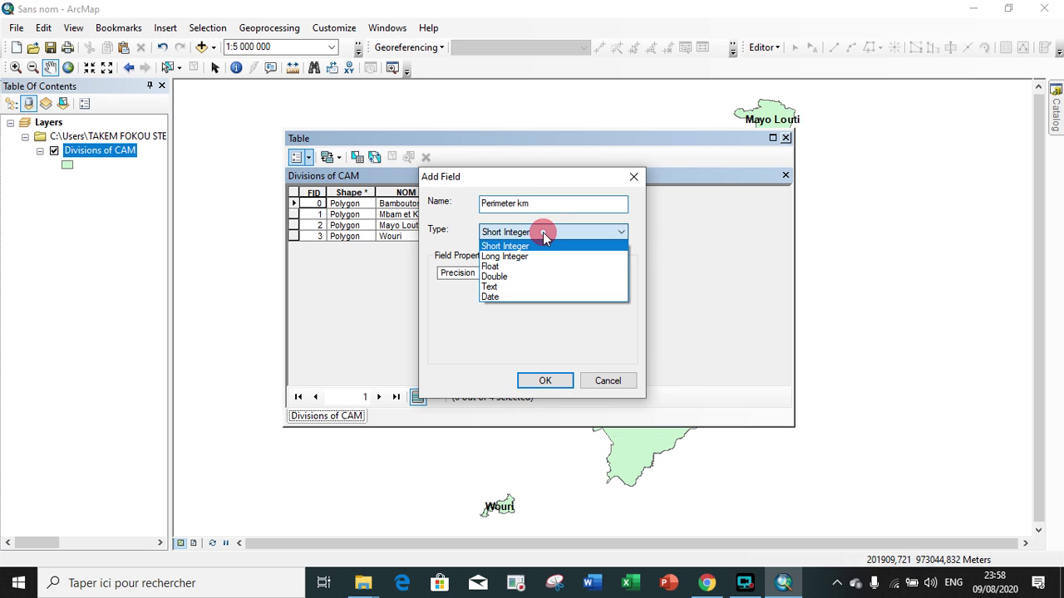
left_click(515, 277)
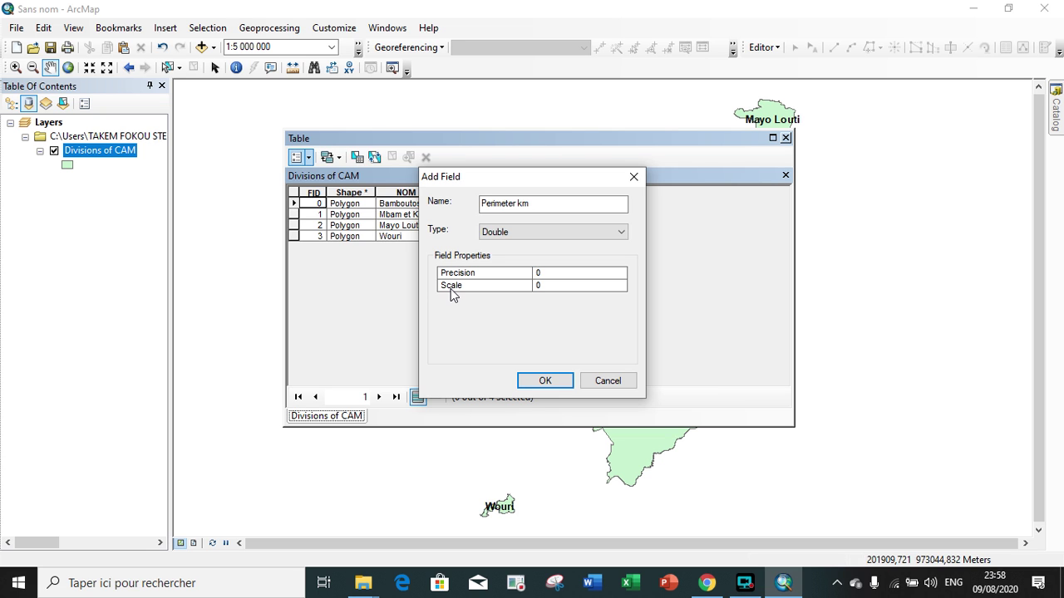
left_click(546, 384)
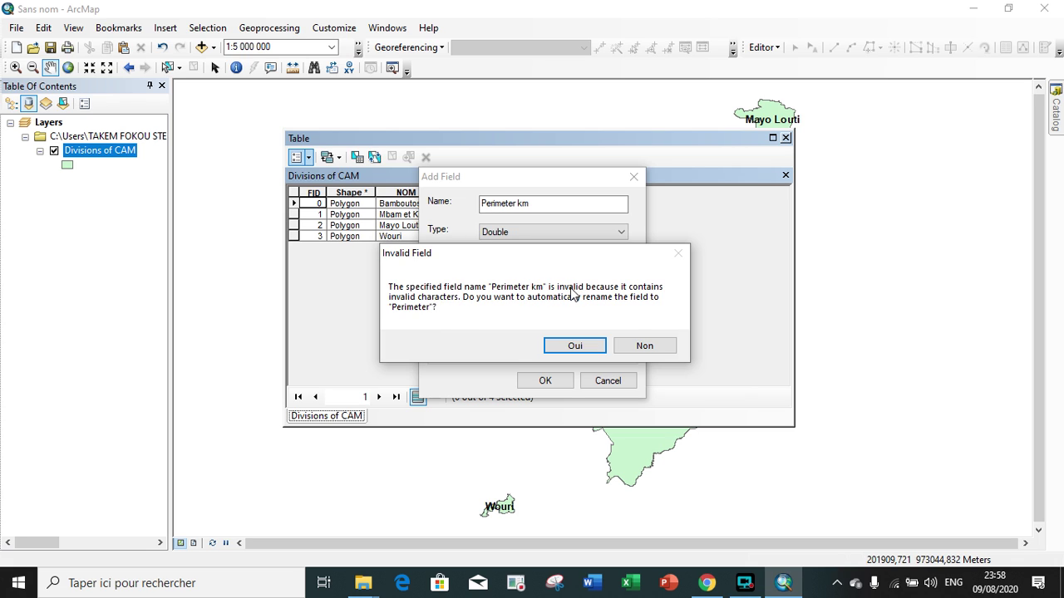
left_click(645, 346)
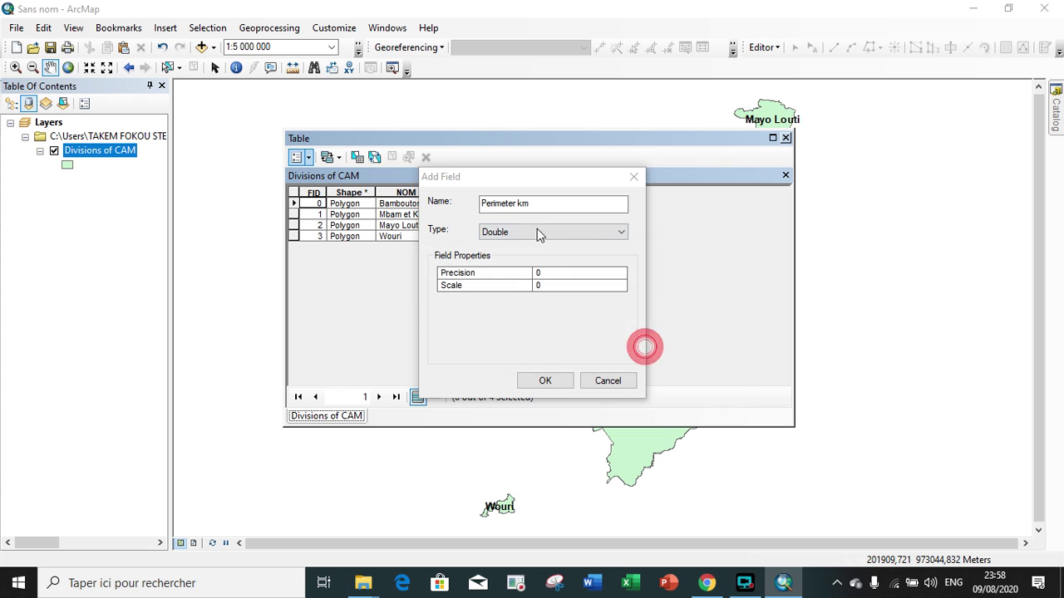
left_click(516, 205)
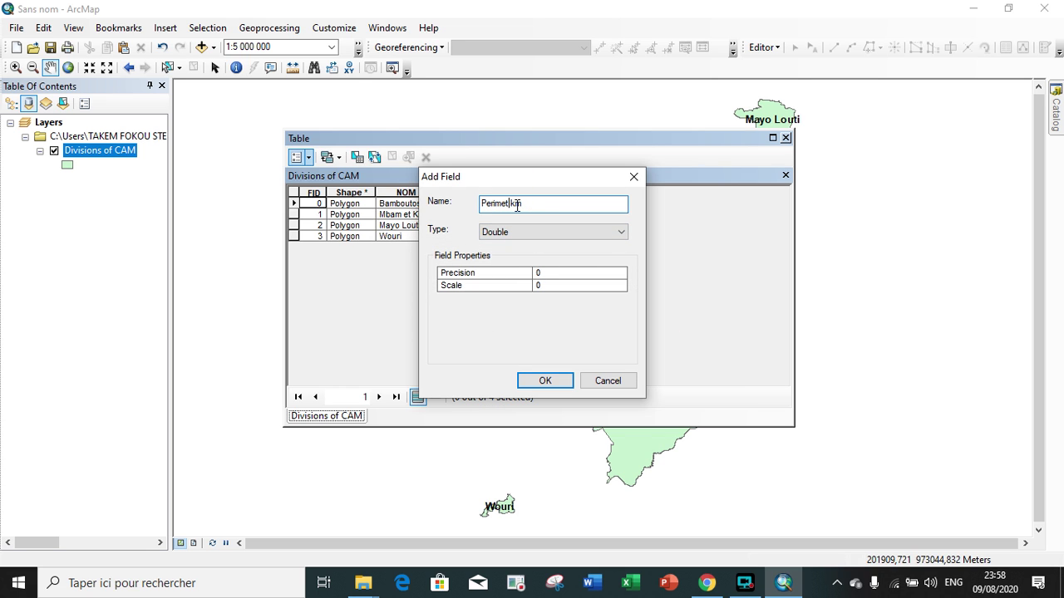
key("BackSpace")
key("BackSpace")
key("BackSpace")
left_click(547, 381)
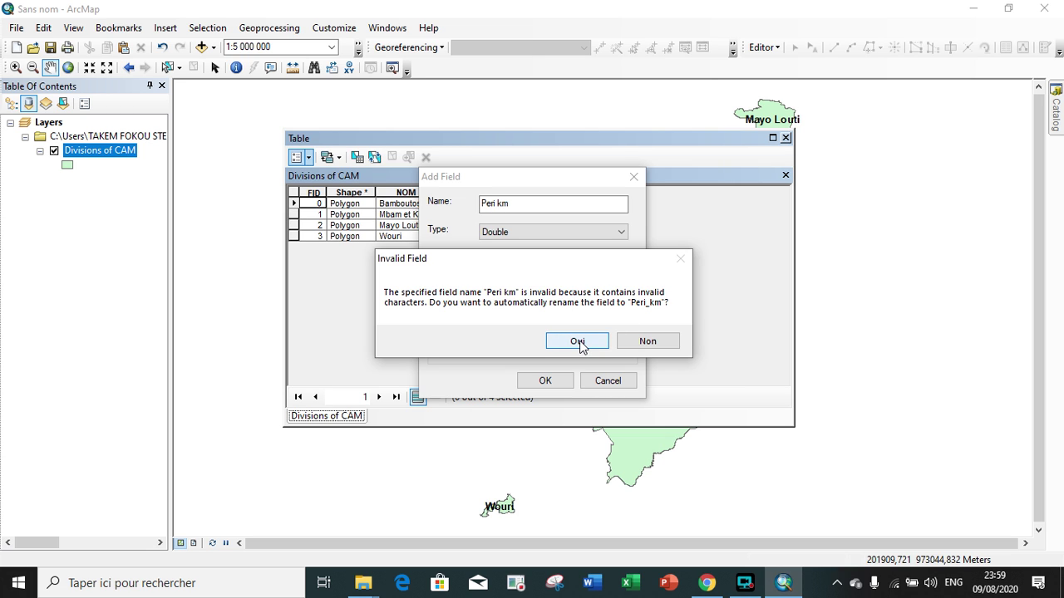
Step: Accept the rename to Peri_km and narrow the Peri_km column
left_click(578, 343)
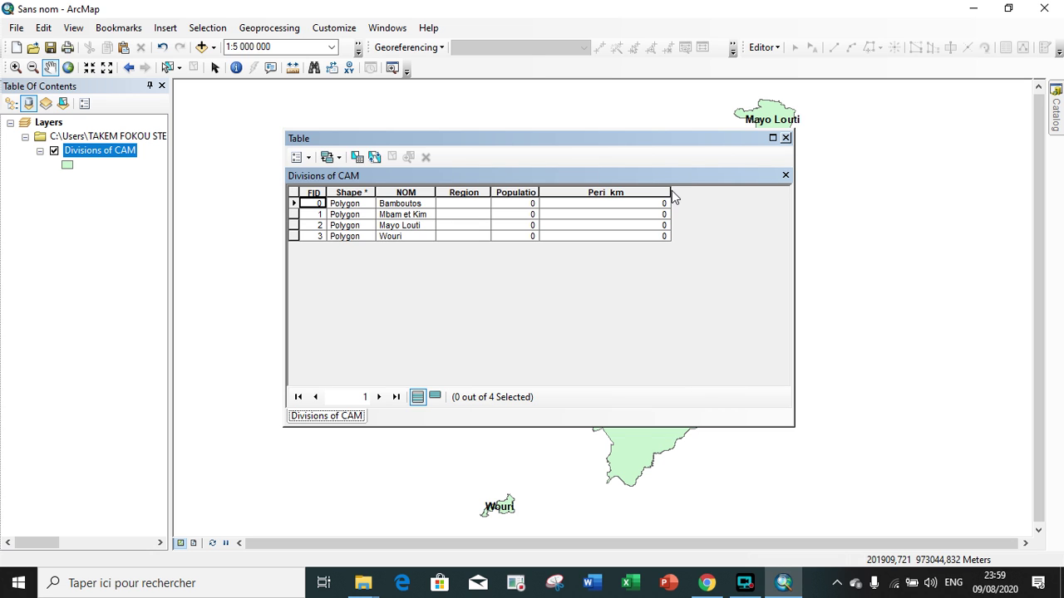
left_click_drag(670, 190, 609, 189)
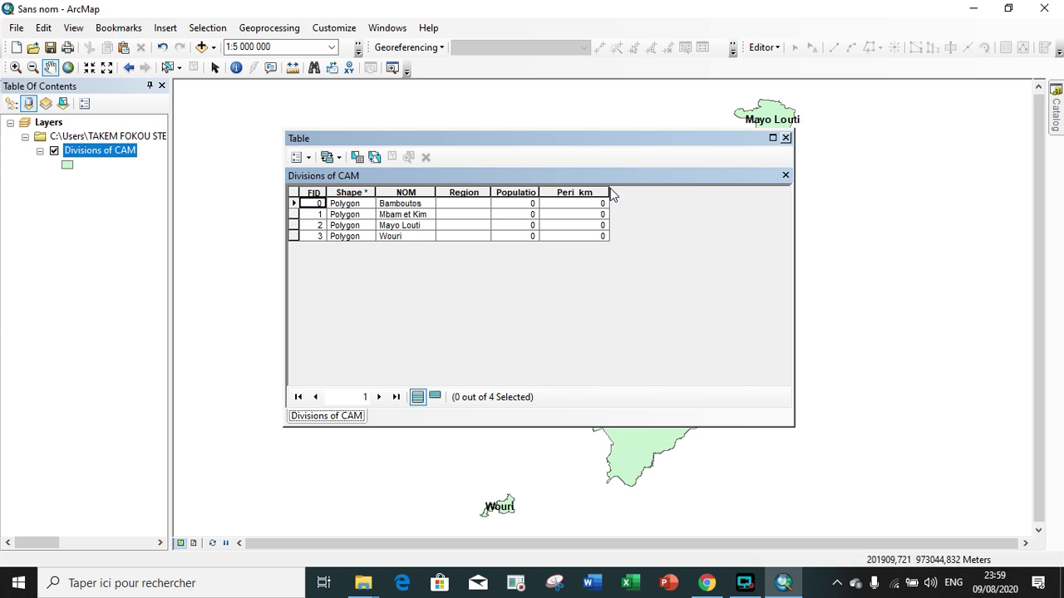
left_click(304, 158)
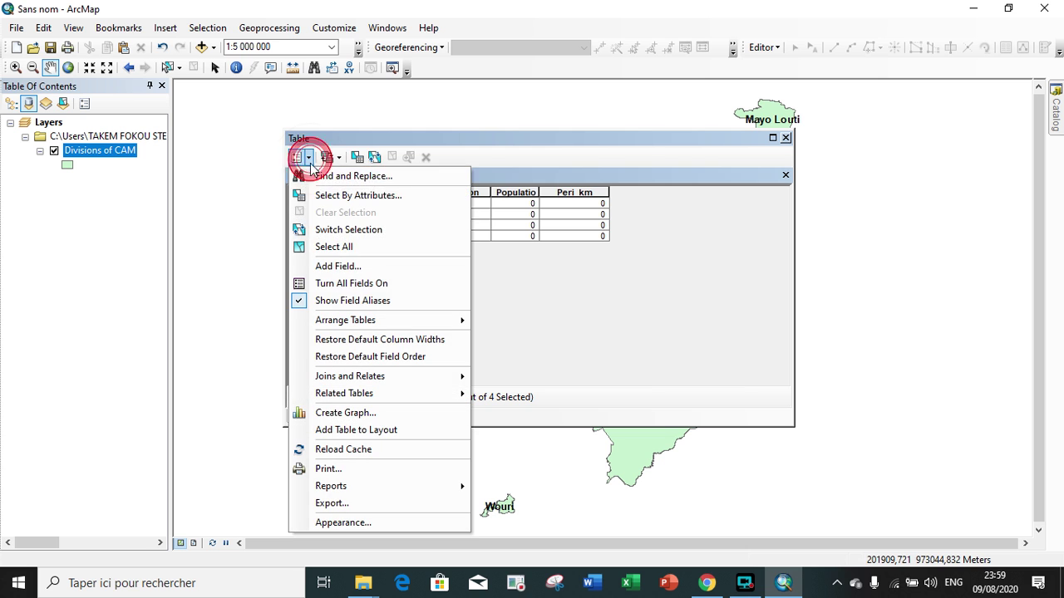
Step: Add a Date-type field named Date to the table
left_click(329, 265)
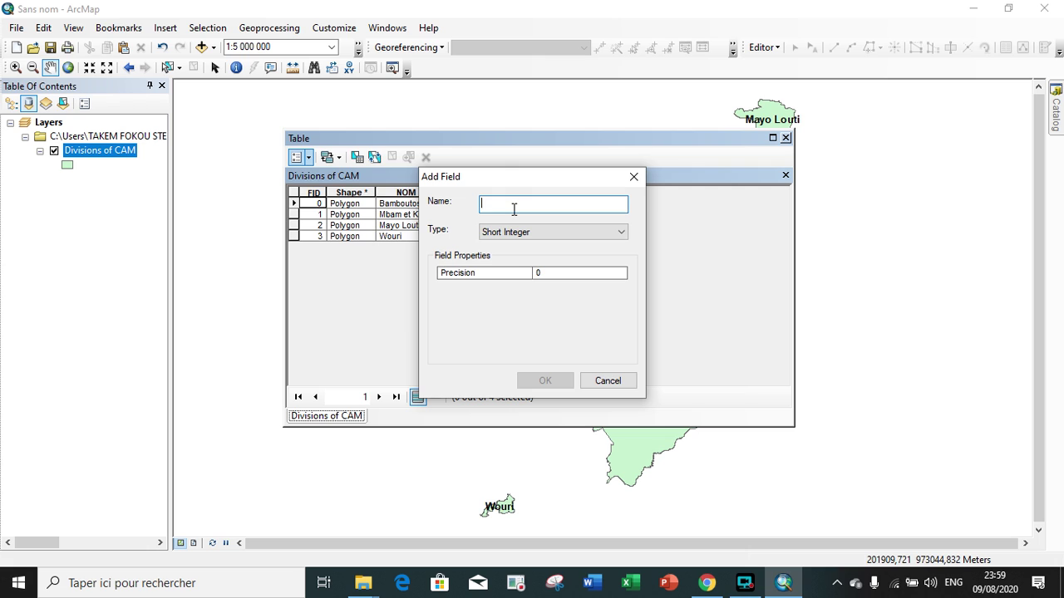
type("Dat")
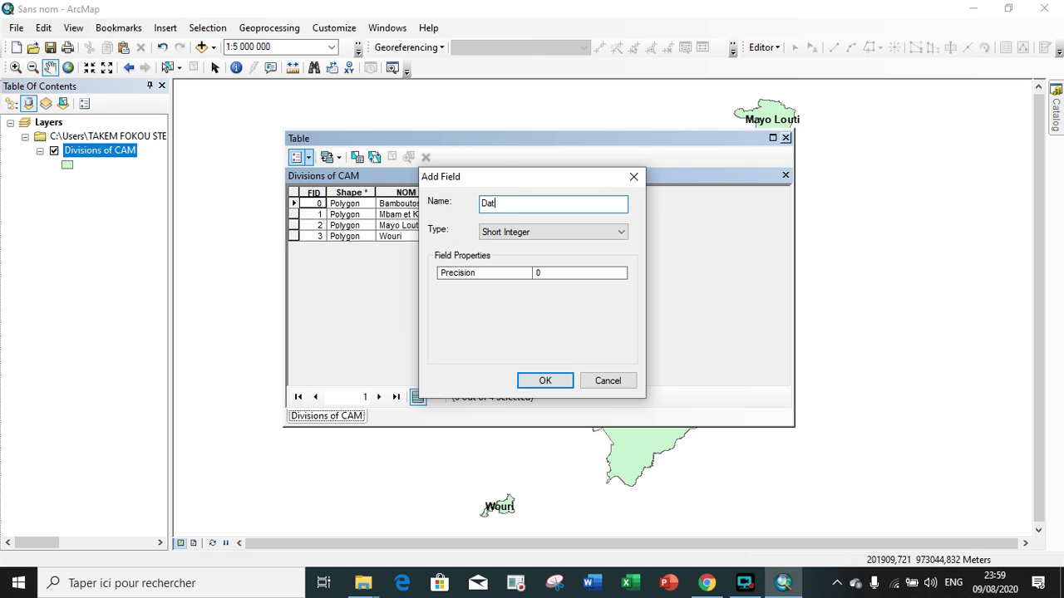
type("e")
left_click(542, 234)
left_click(511, 299)
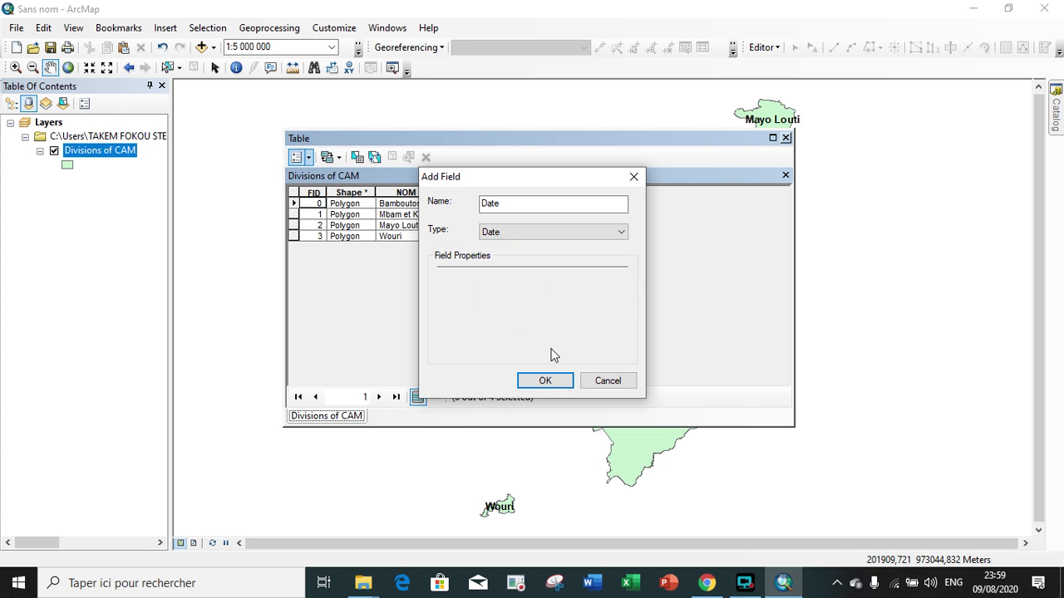
left_click(545, 380)
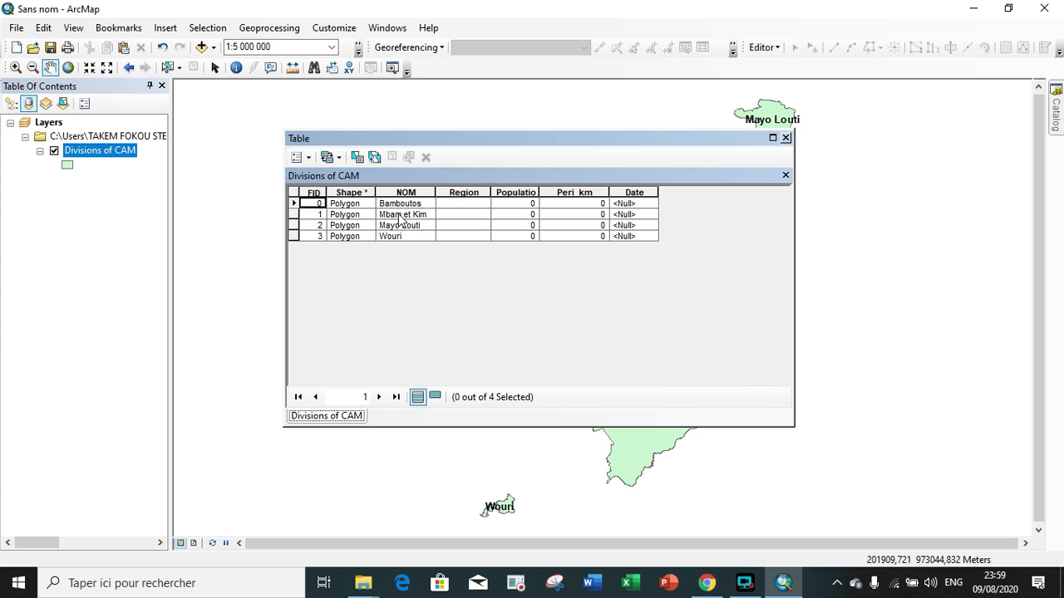
right_click(475, 193)
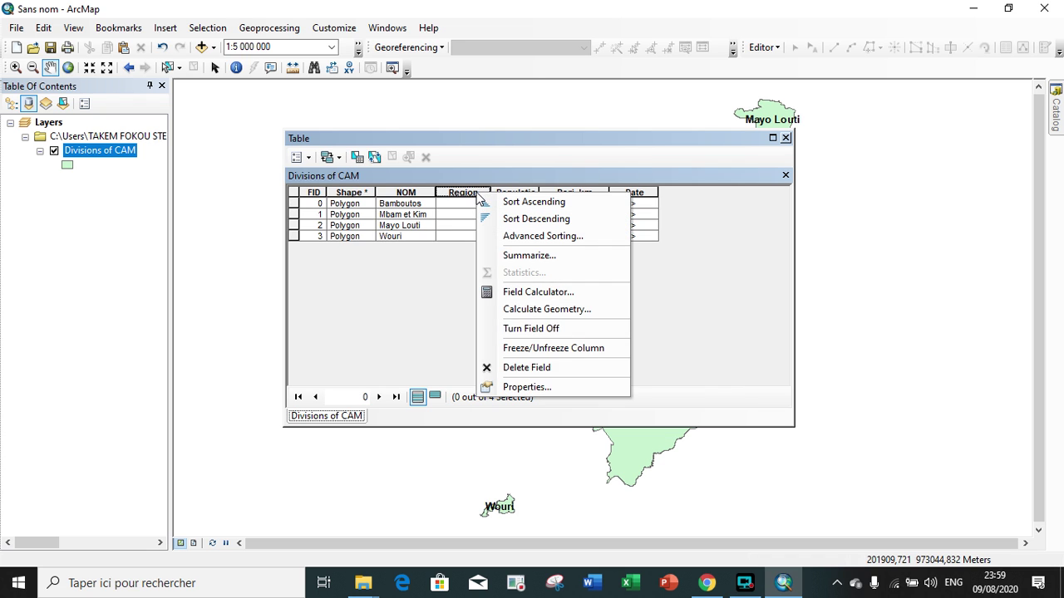
left_click(508, 391)
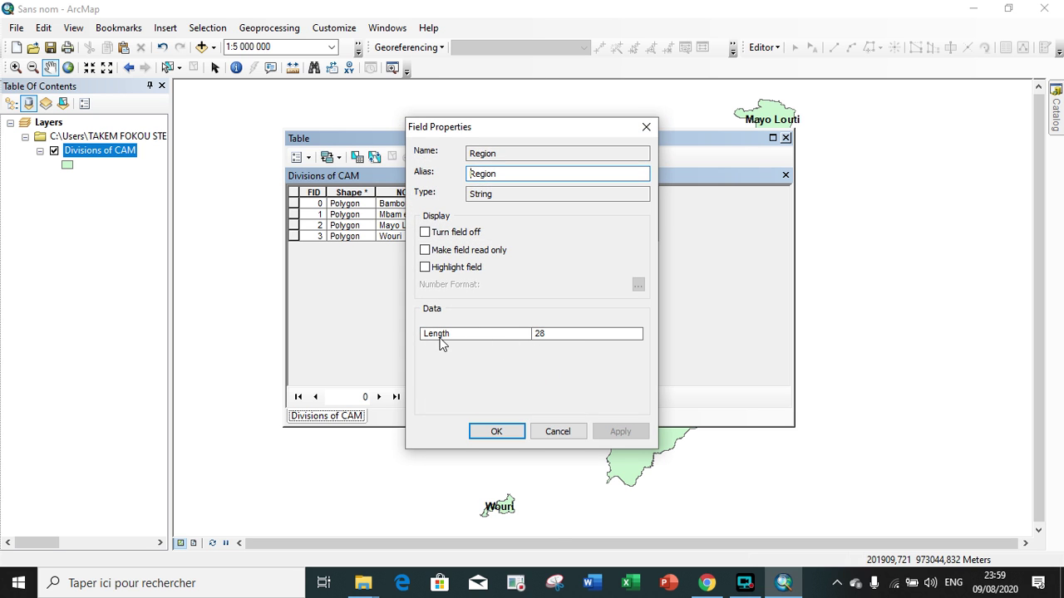
left_click(501, 432)
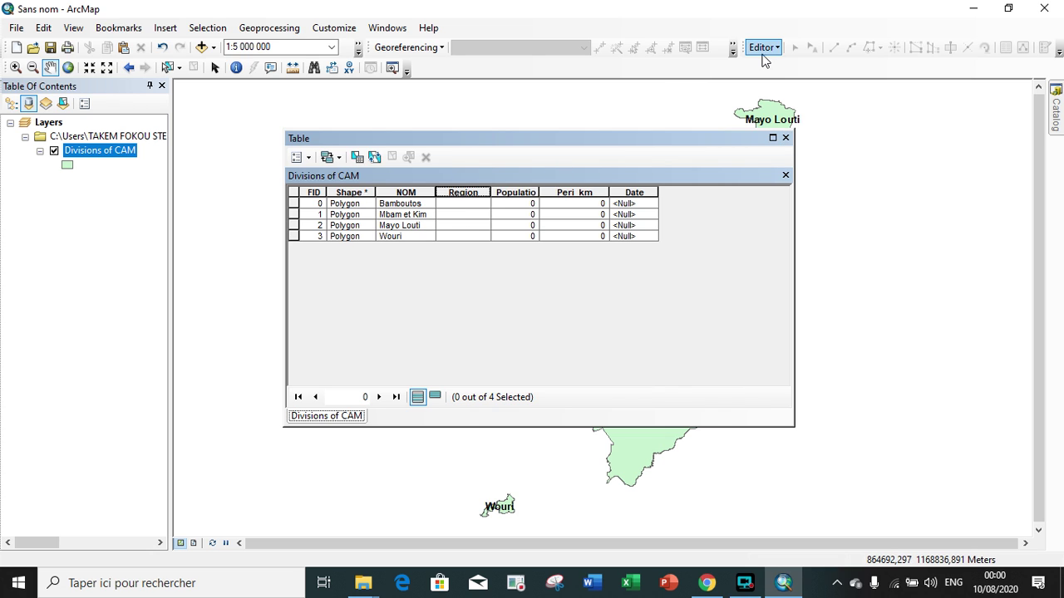
Step: Show the Editor toolbar via Customize > Toolbars > Editor
left_click(777, 48)
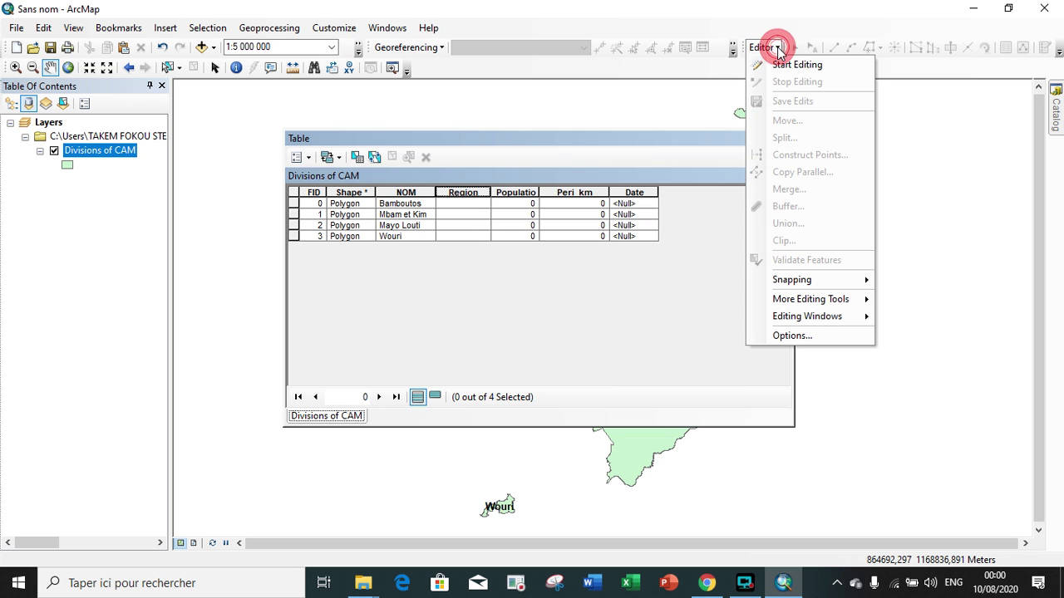
left_click(778, 48)
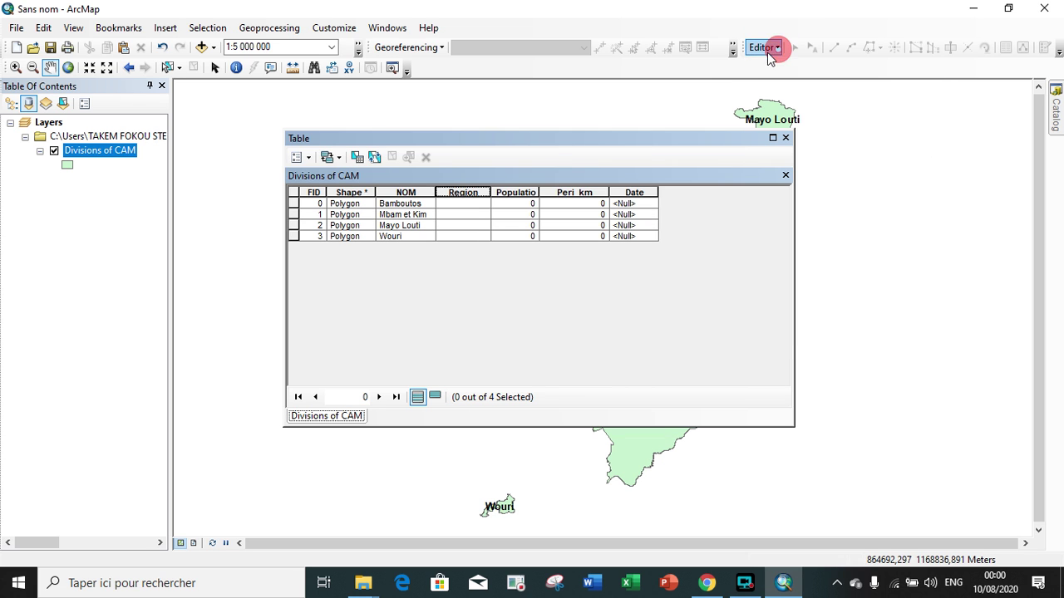
mouse_move(737, 48)
left_mouse_down()
mouse_move(744, 65)
mouse_move(747, 53)
left_mouse_up()
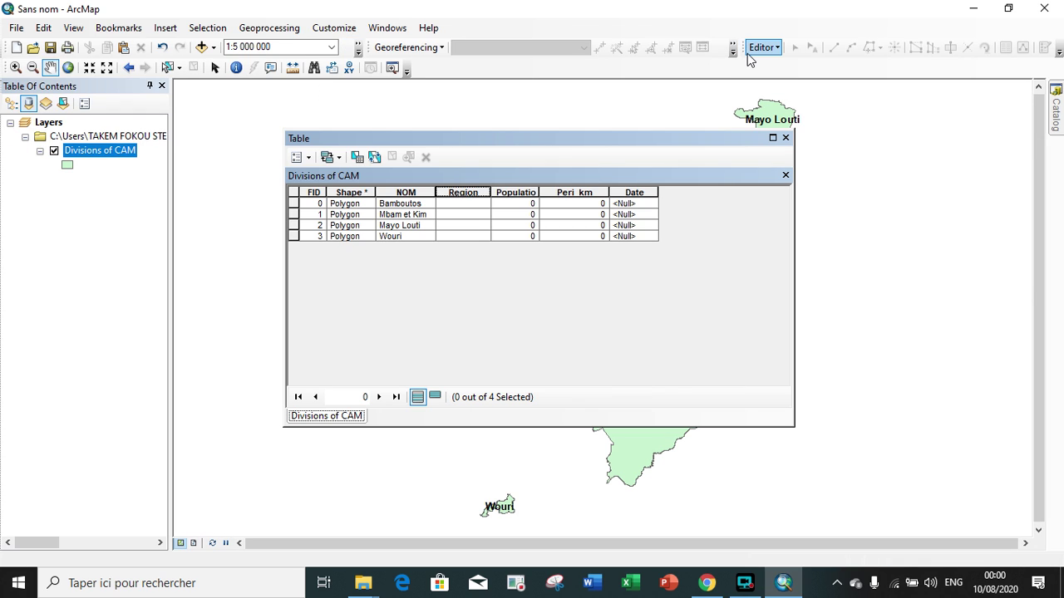
left_click(336, 30)
mouse_move(356, 50)
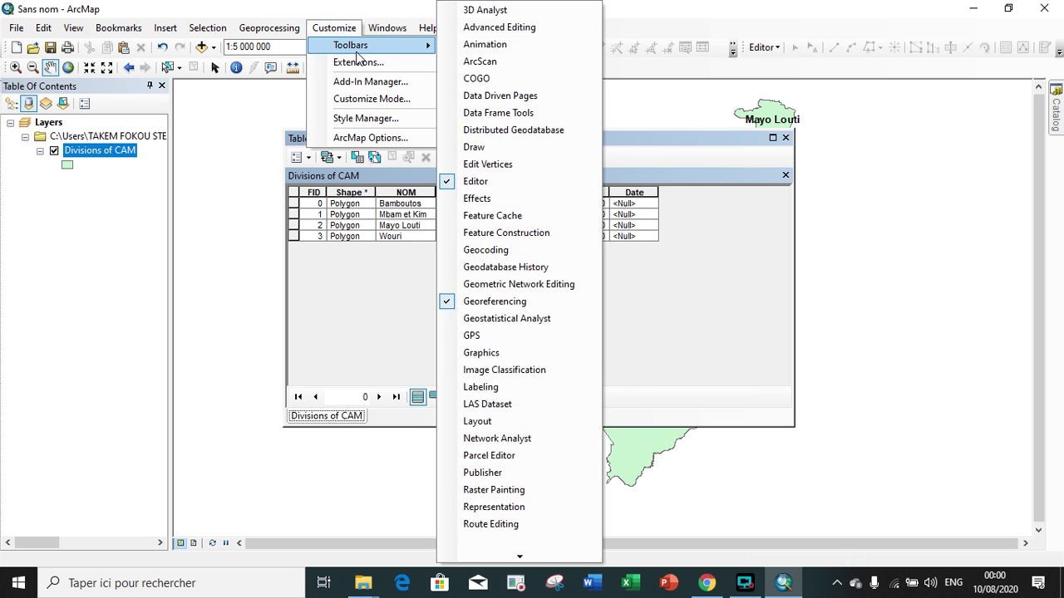
left_click(476, 183)
left_click(336, 27)
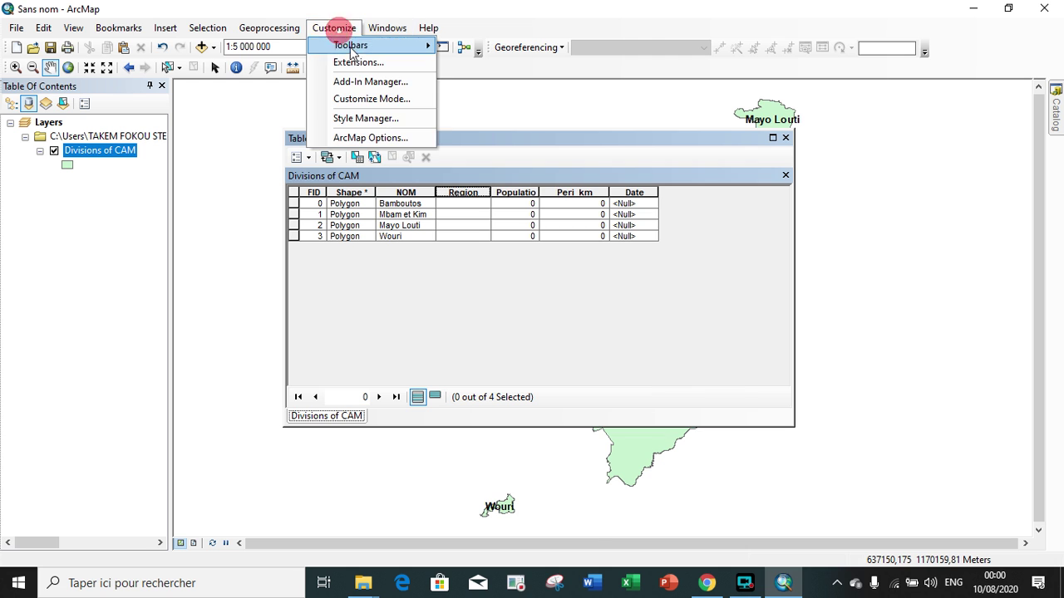
mouse_move(351, 47)
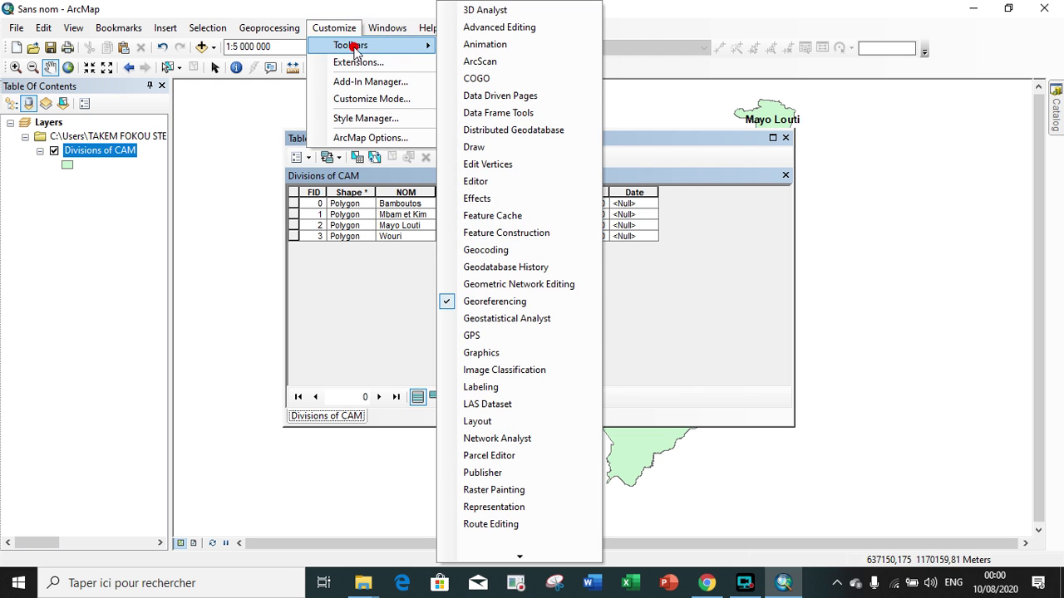
left_click(466, 182)
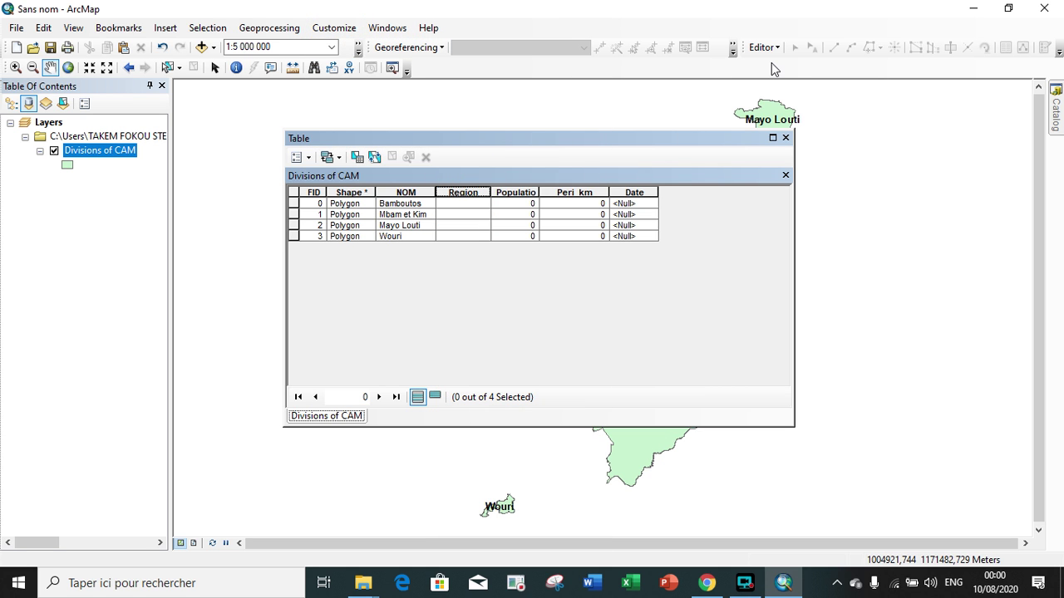
Step: Start editing the Divisions of CAM layer, continuing past the spatial reference warning
left_click(763, 47)
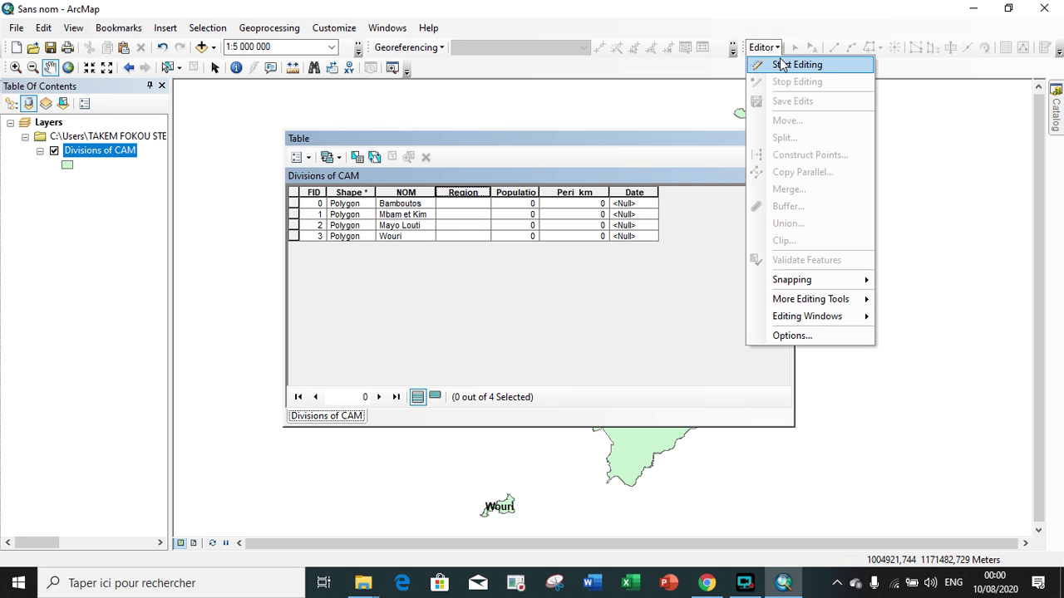
left_click(781, 65)
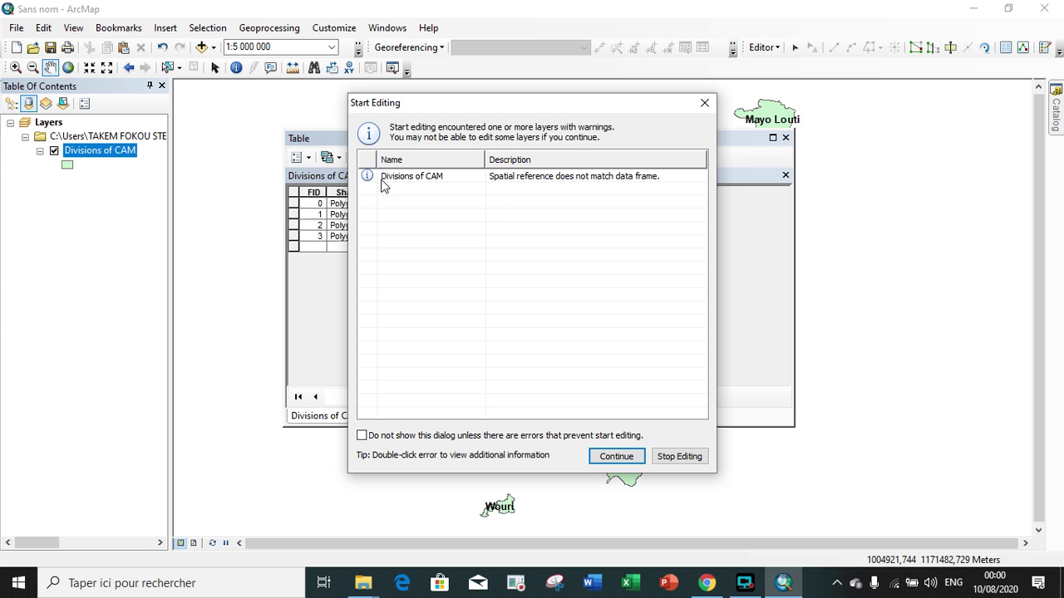
left_click(383, 185)
left_click(615, 457)
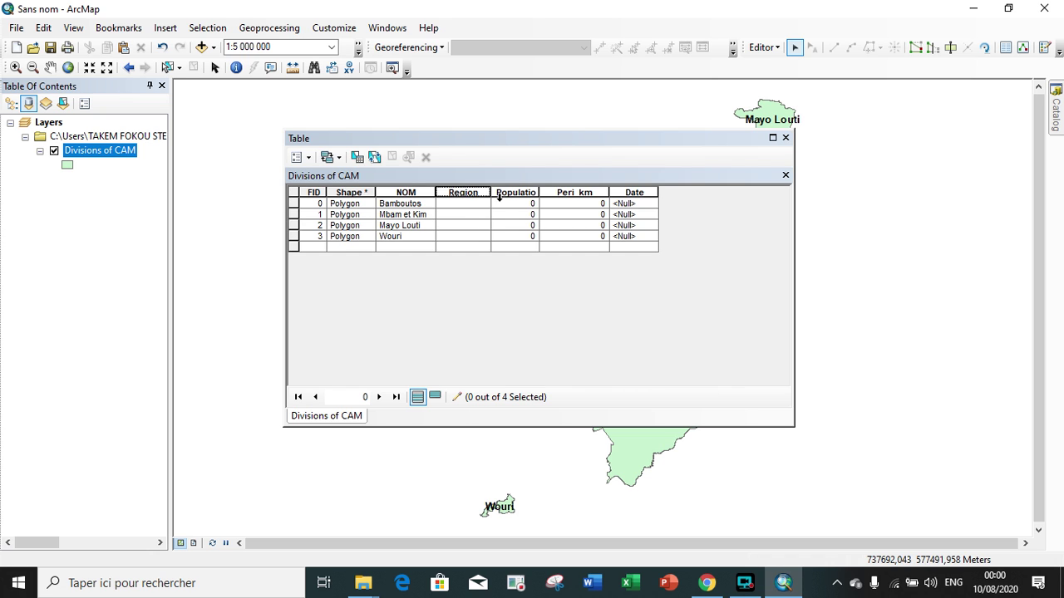
left_click(473, 202)
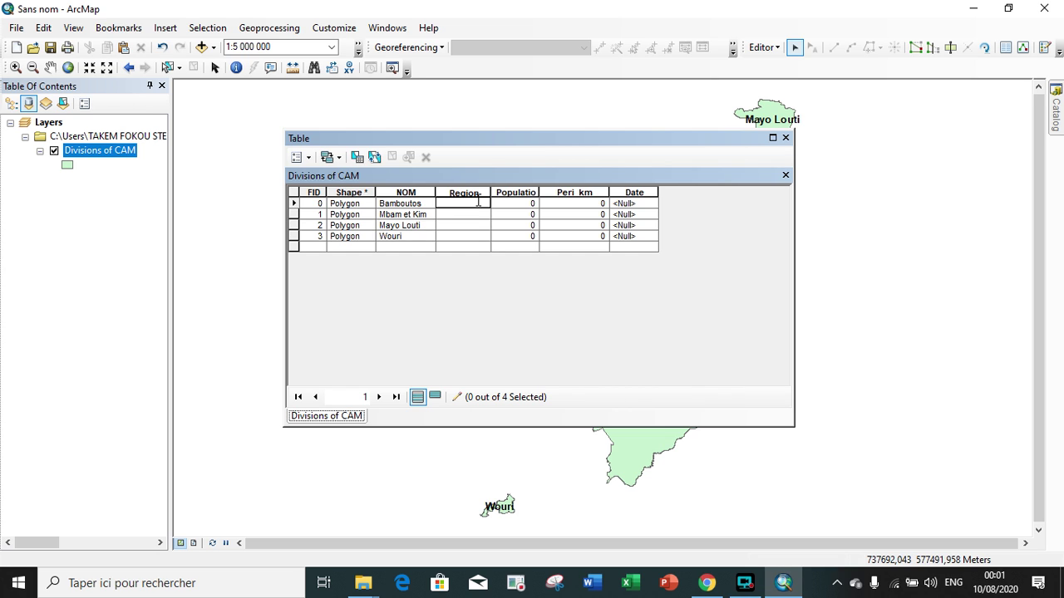
Step: Enter Region West for Bamboutos and Center for Mbam et Kim
type("we")
key("BackSpace")
key("BackSpace")
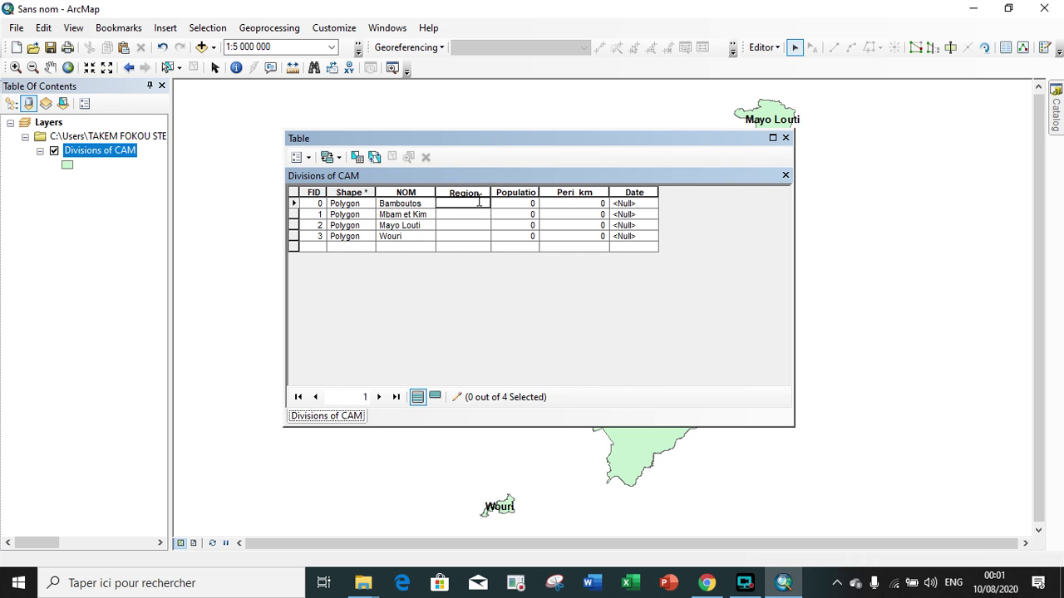
type("West")
left_click(475, 215)
type("Center")
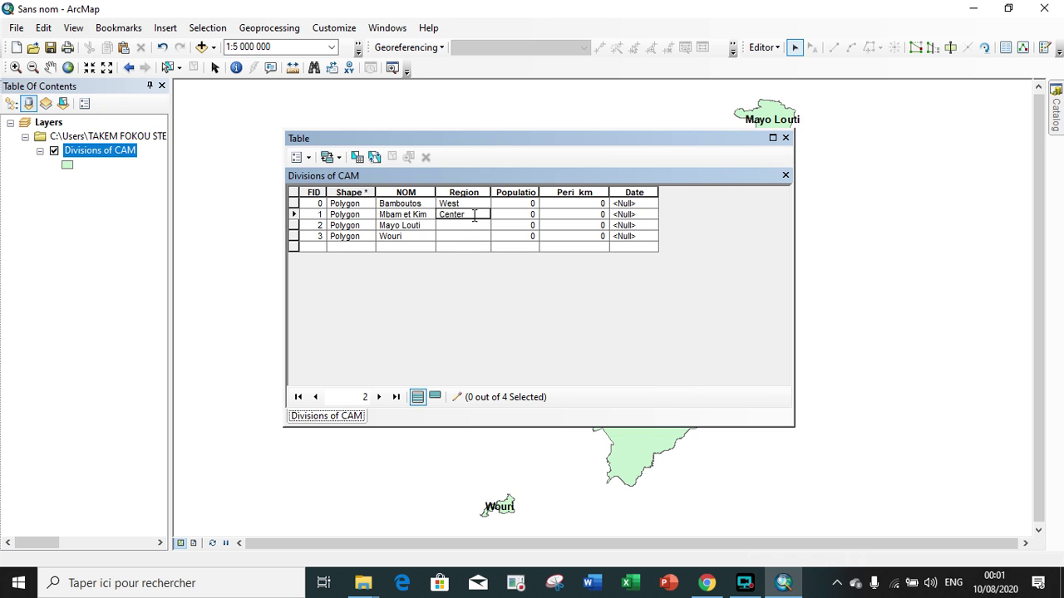
Step: Enter Population 20000 for Bamboutos and 32000 for Mbam et Kim
left_click(515, 193)
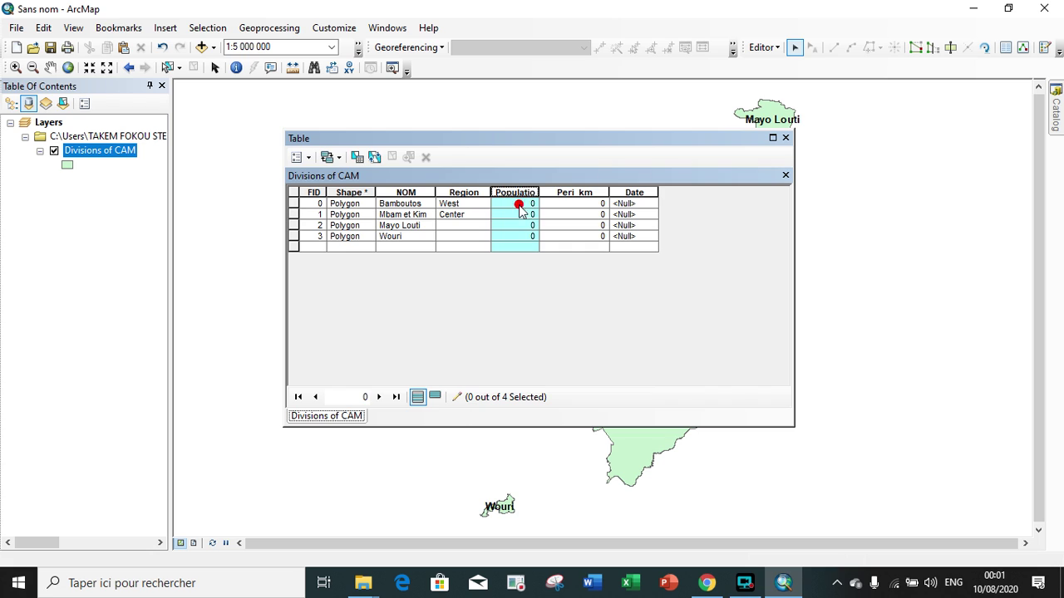
left_click(518, 204)
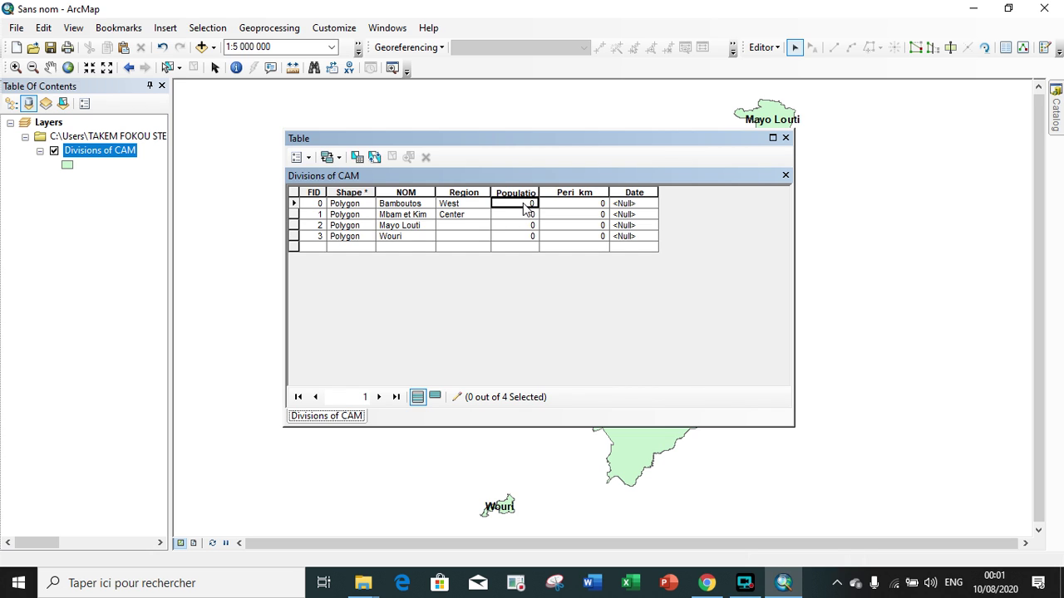
type("20000")
left_click(522, 214)
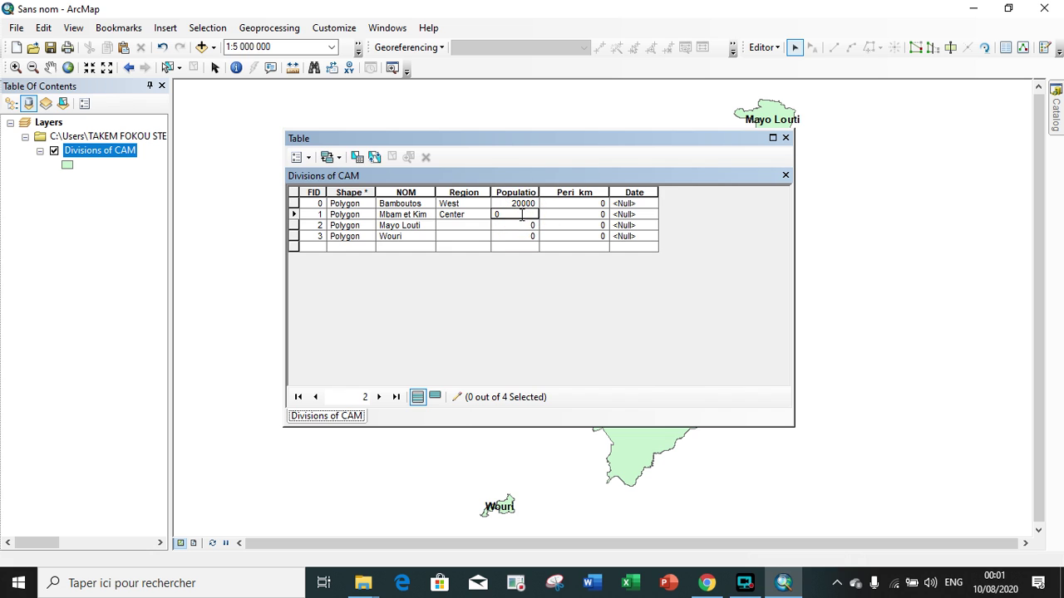
type("320000")
Step: Enter 12345,34 as Bamboutos's Peri_km and 01/01/2019 as its Date
left_click(575, 206)
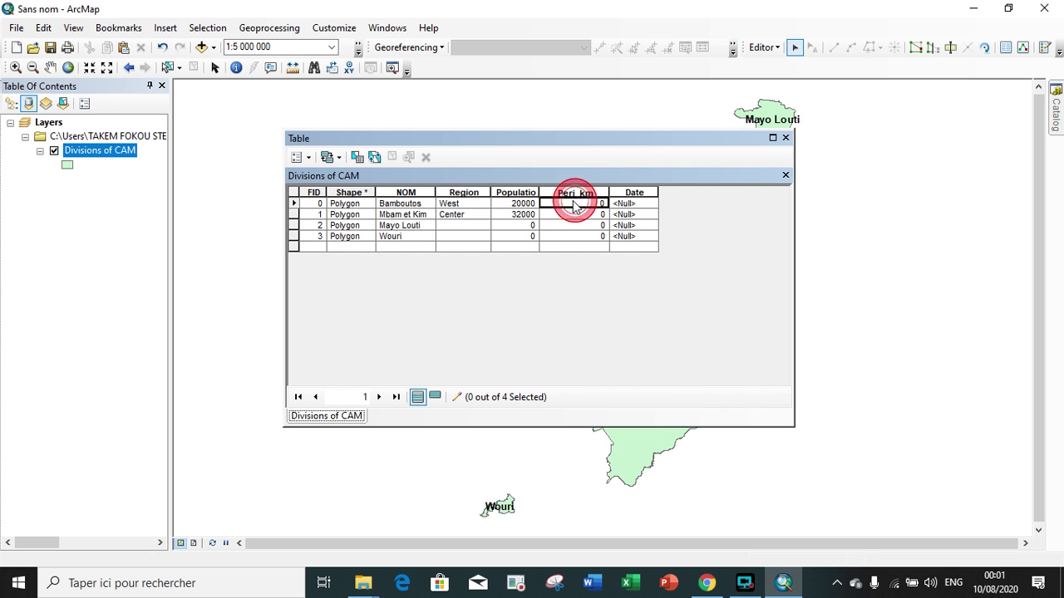
left_click(575, 205)
type("123")
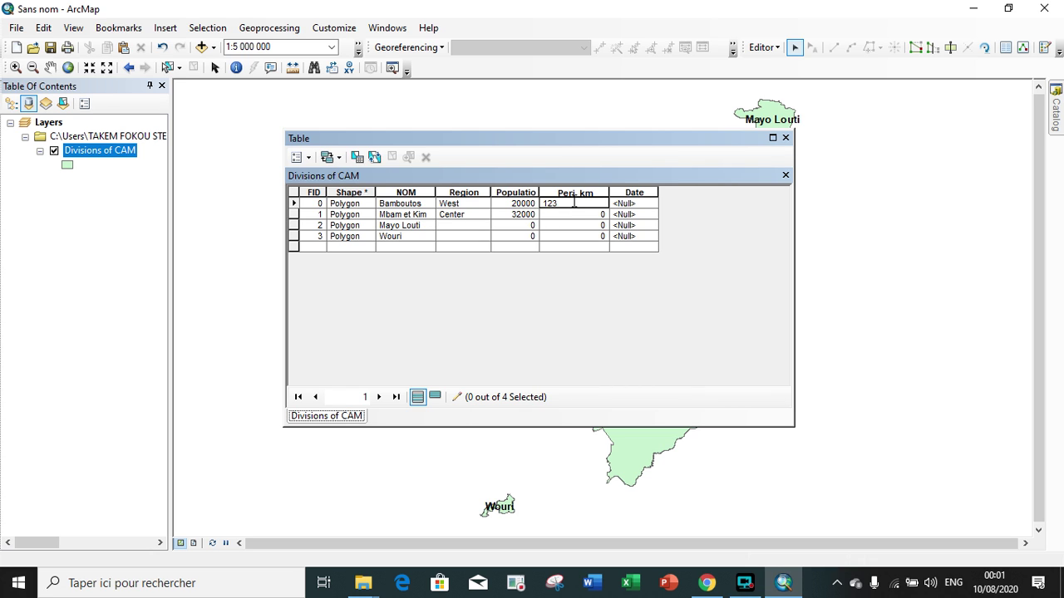
type("45,34")
left_click(629, 203)
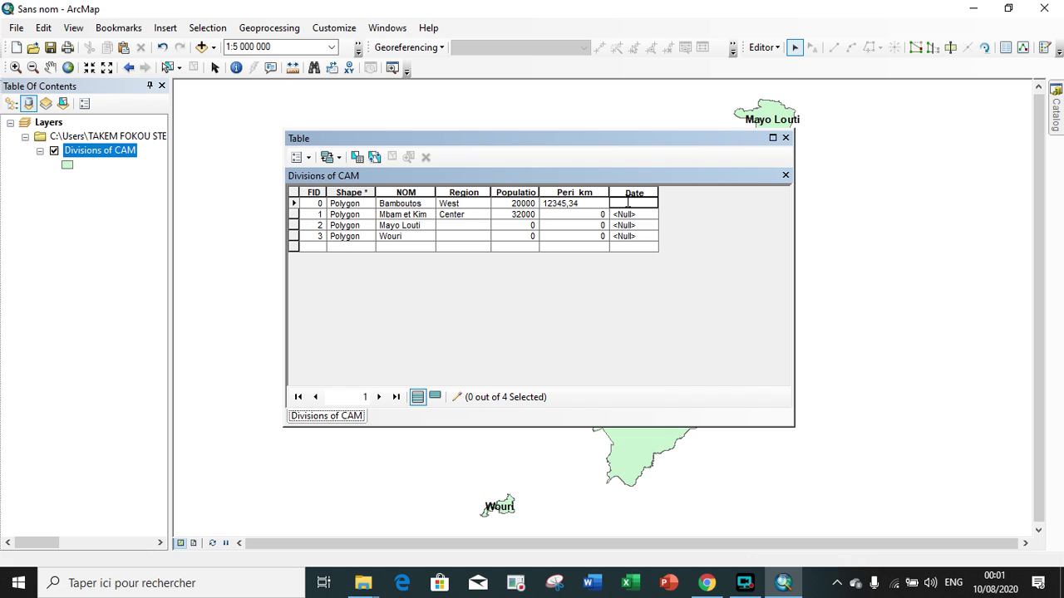
type("01")
type("/0")
type("1/2019")
left_click(607, 216)
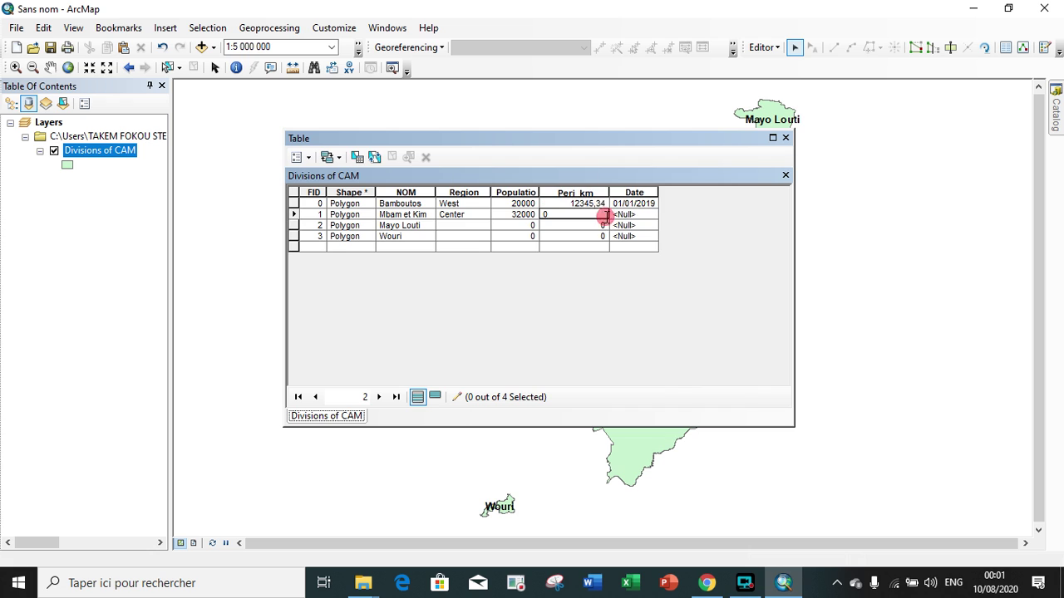
left_click(625, 214)
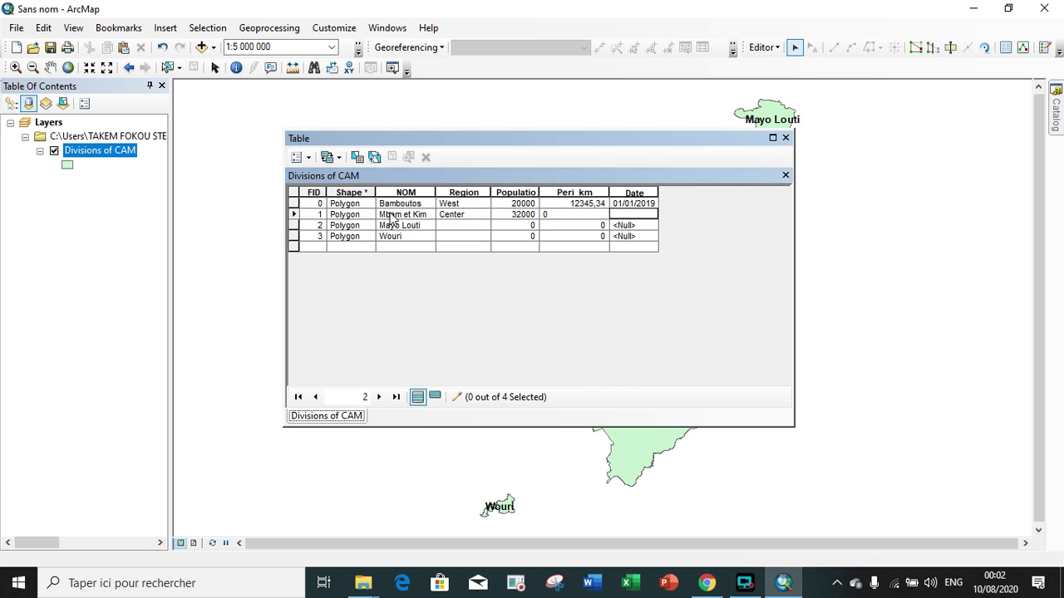
Step: Stop editing from the Editor menu and answer Oui to save the edits
left_click(763, 47)
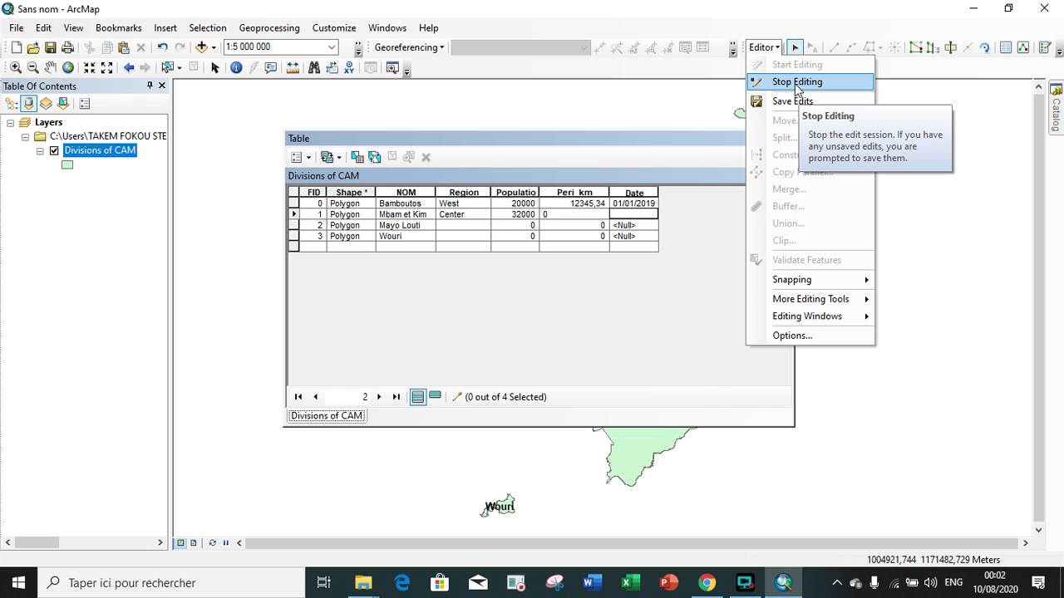
left_click(798, 82)
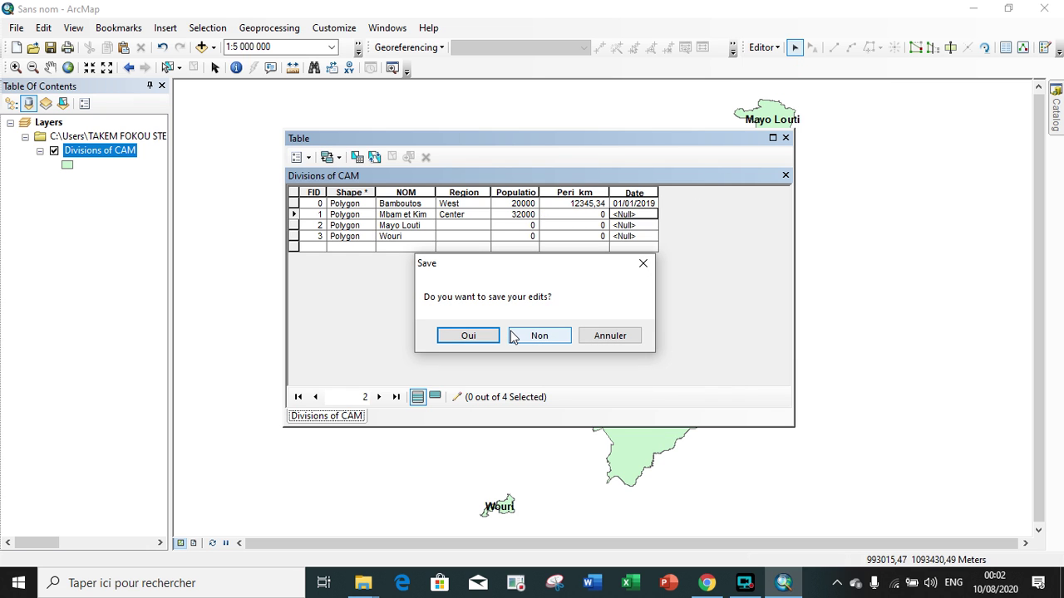
left_click(457, 336)
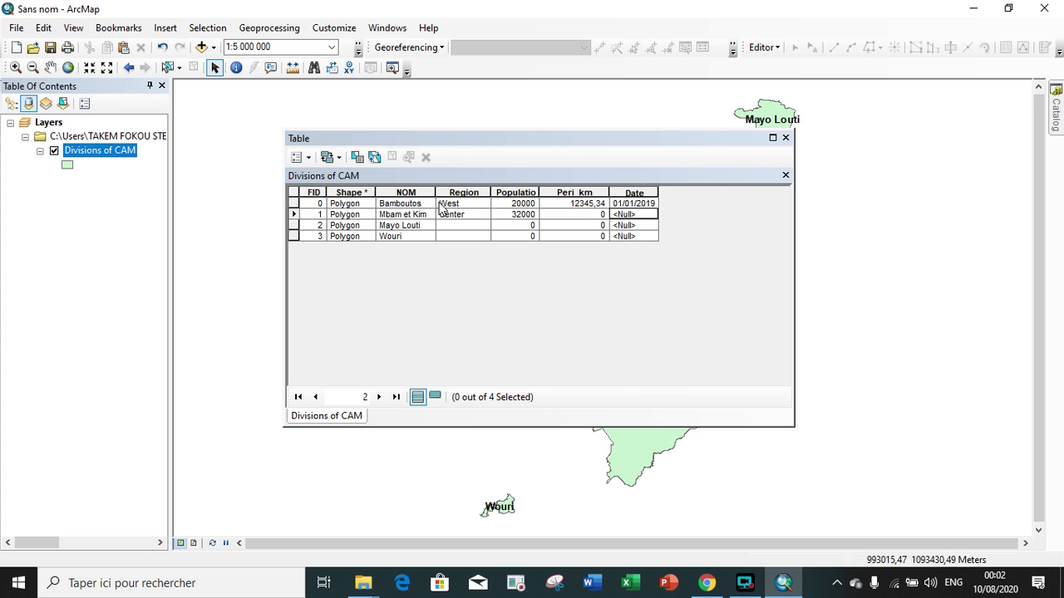
Step: Delete the Date field so the table ends with Peri_km, confirming with Oui
right_click(639, 193)
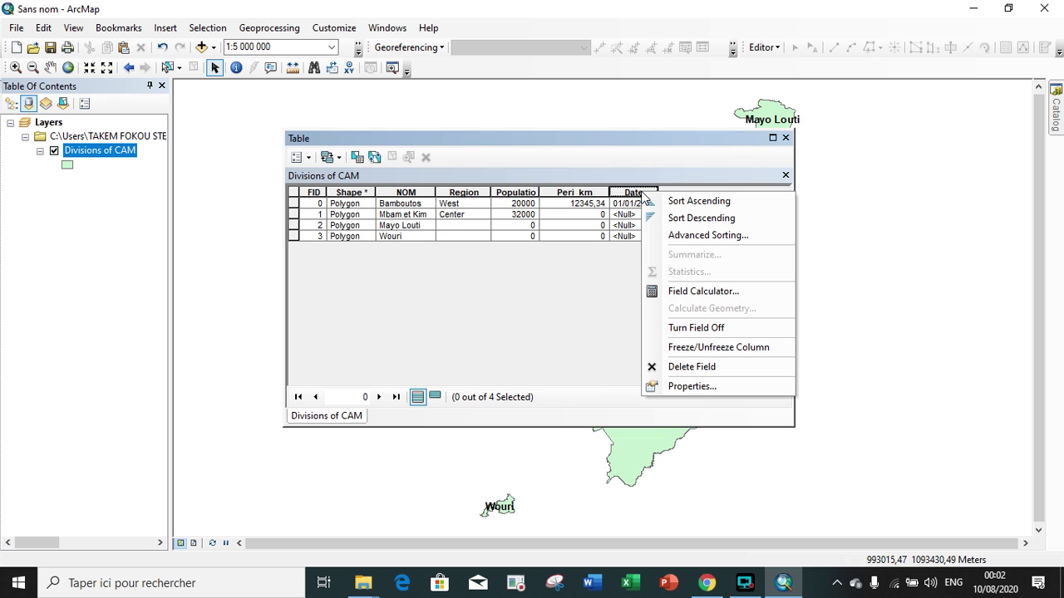
left_click(674, 366)
left_click(573, 351)
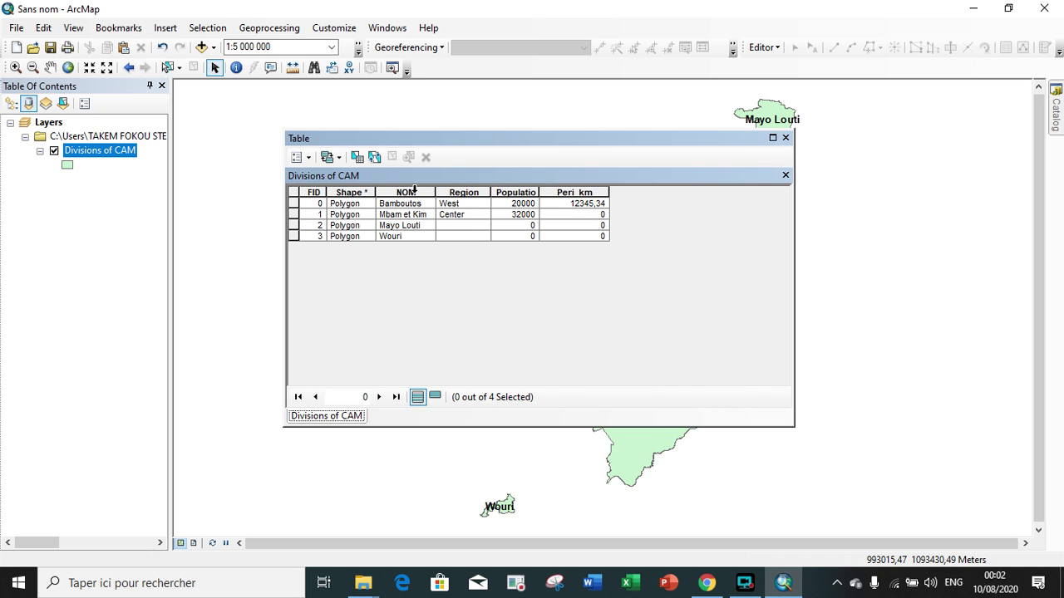
Step: Sort the rows ascending by NOM, from Bamboutos to Wouri
right_click(414, 192)
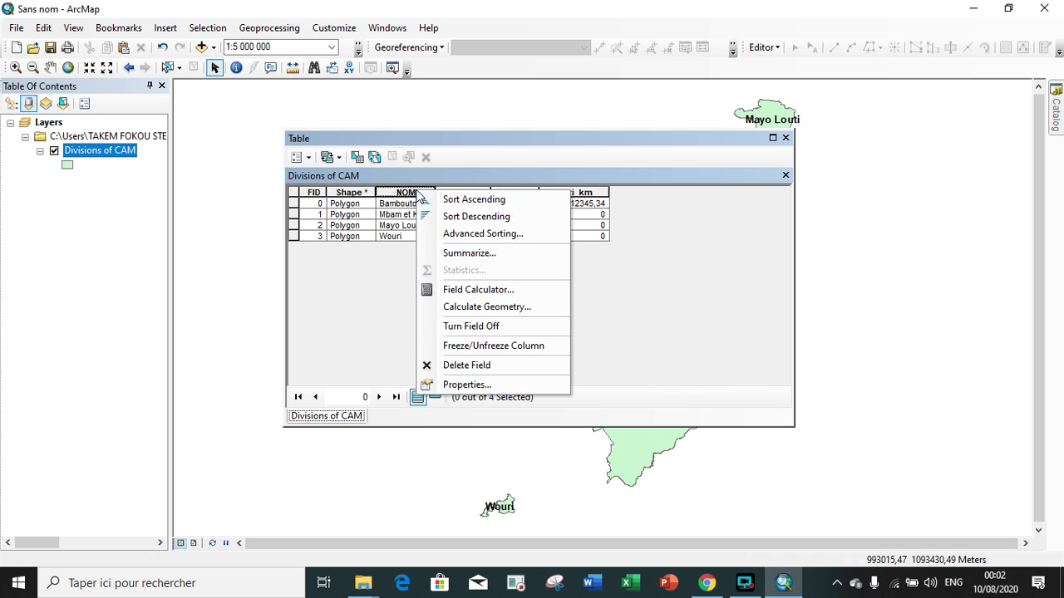
left_click(479, 206)
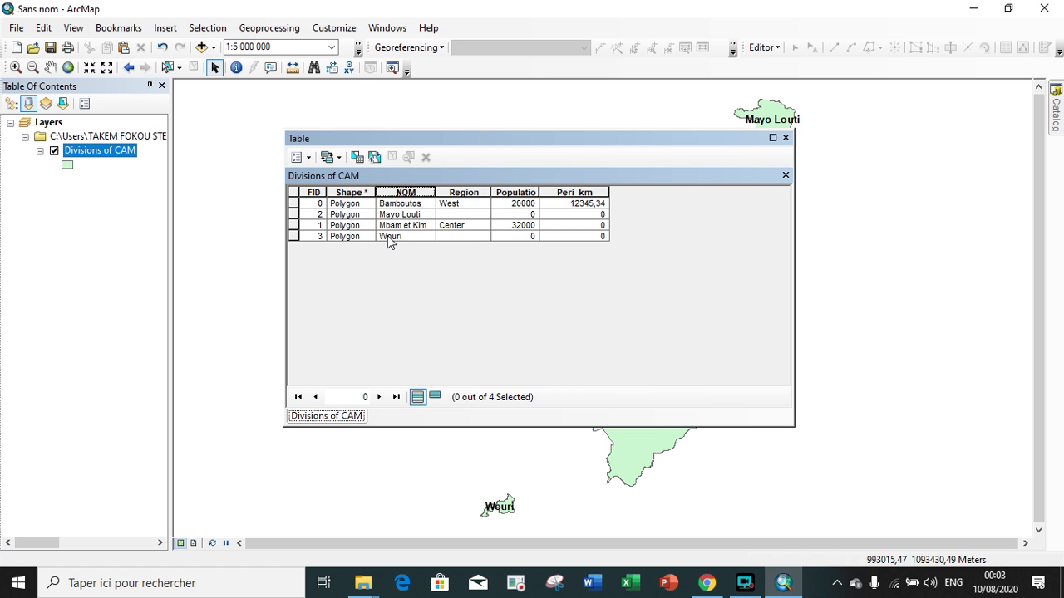